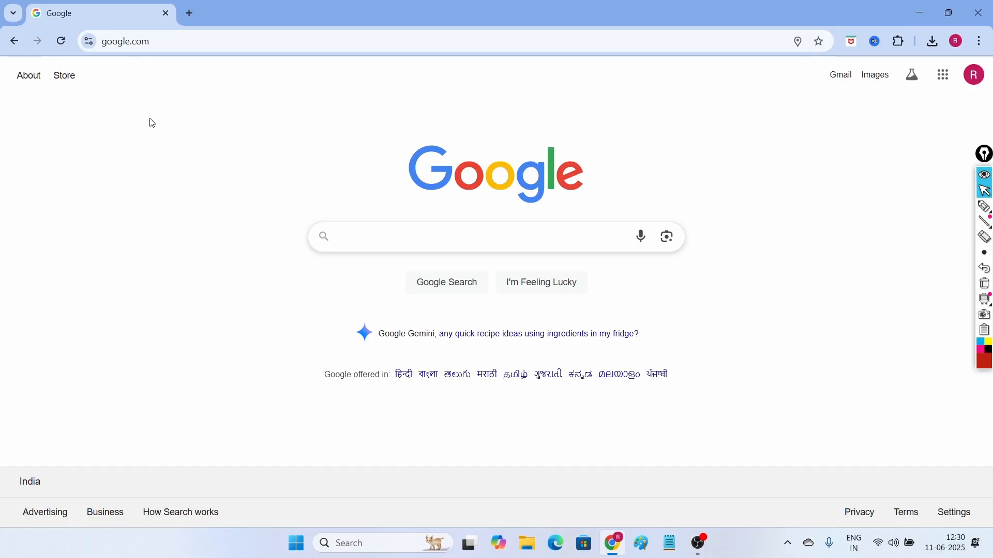
# Step: Search Google for "java 24 download" and open Oracle's Java Downloads page
pyautogui.click(361, 237)
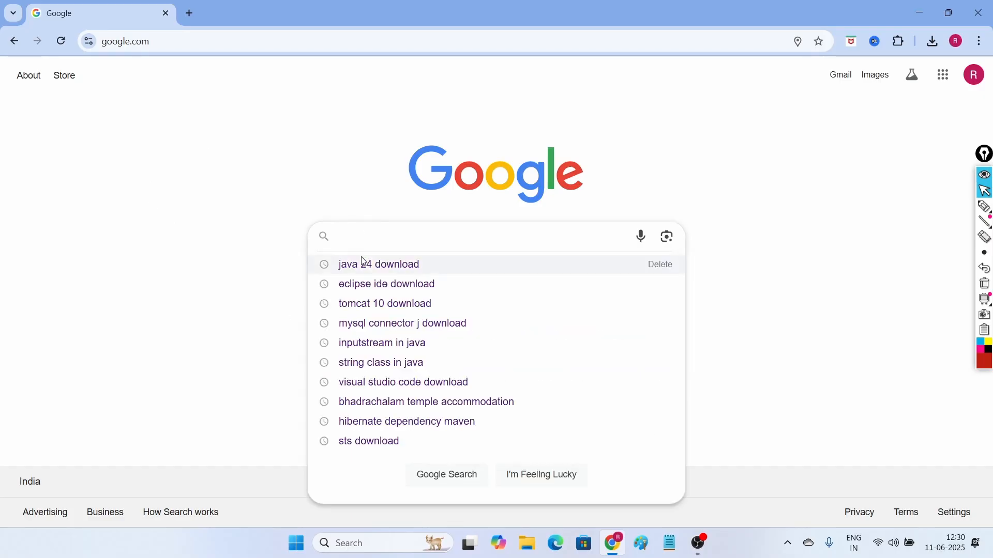
pyautogui.click(365, 272)
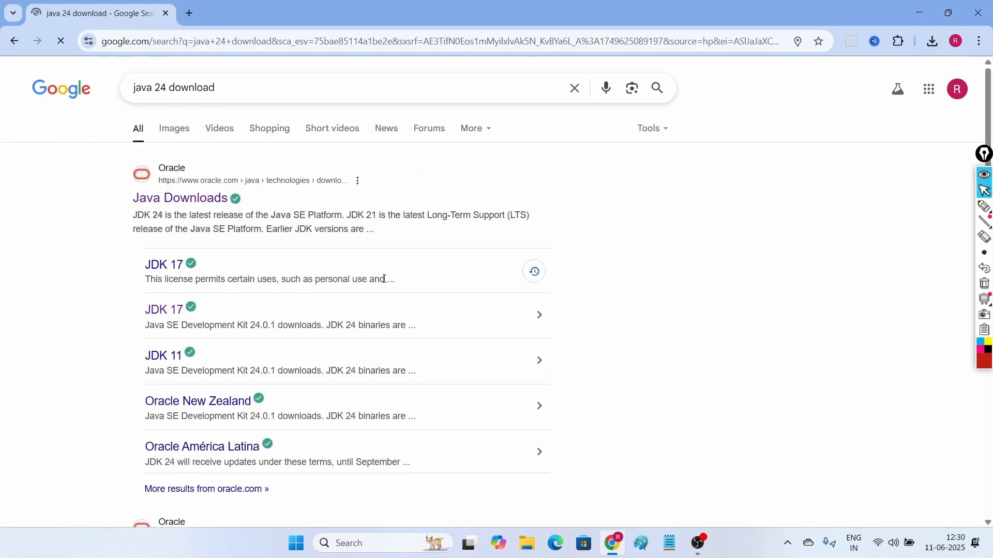
pyautogui.click(182, 201)
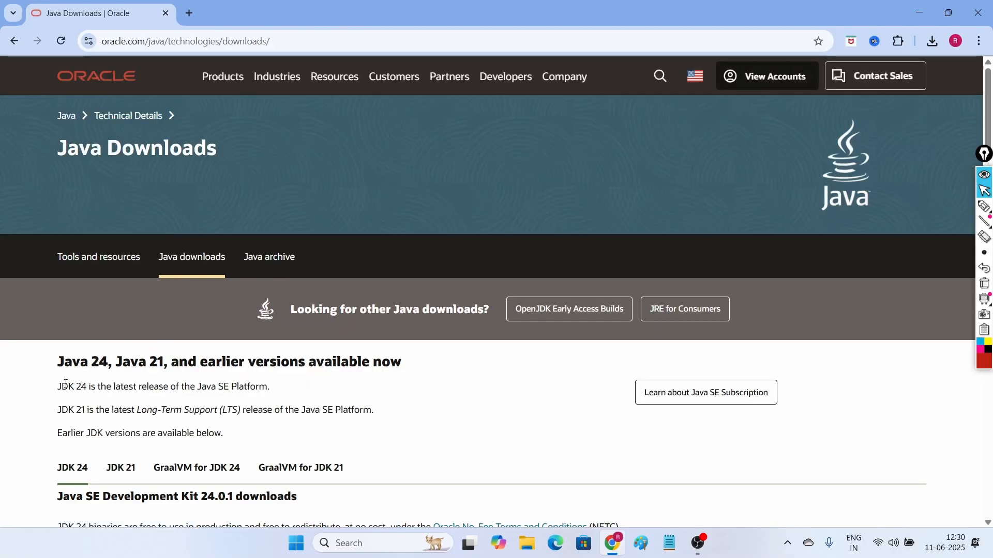
# Step: Examine the Java 24 release information and the Java SE Development Kit 24.0.1 heading on the downloads page
pyautogui.moveTo(62, 365); pyautogui.dragTo(108, 363)
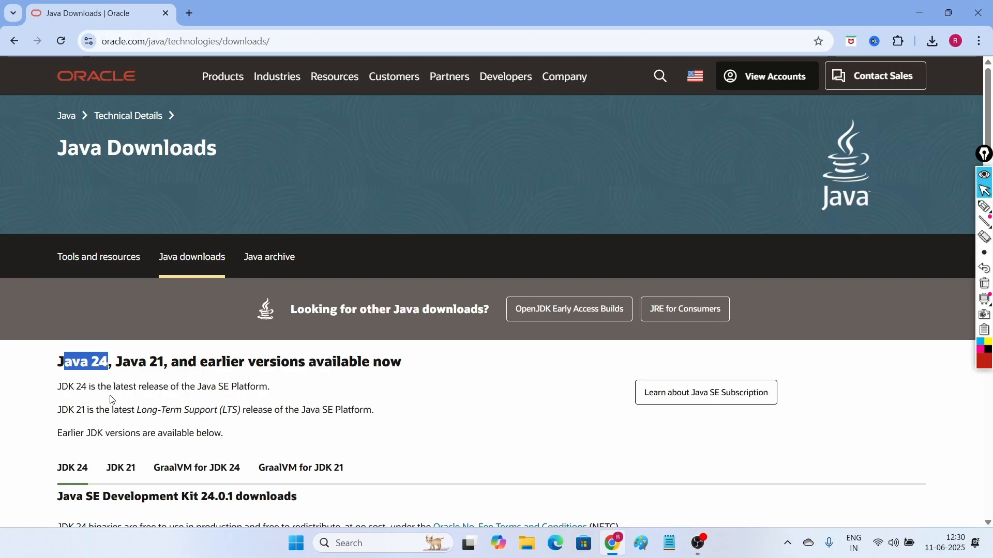
pyautogui.scroll(-2, 112, 400)
pyautogui.moveTo(58, 257); pyautogui.dragTo(76, 260)
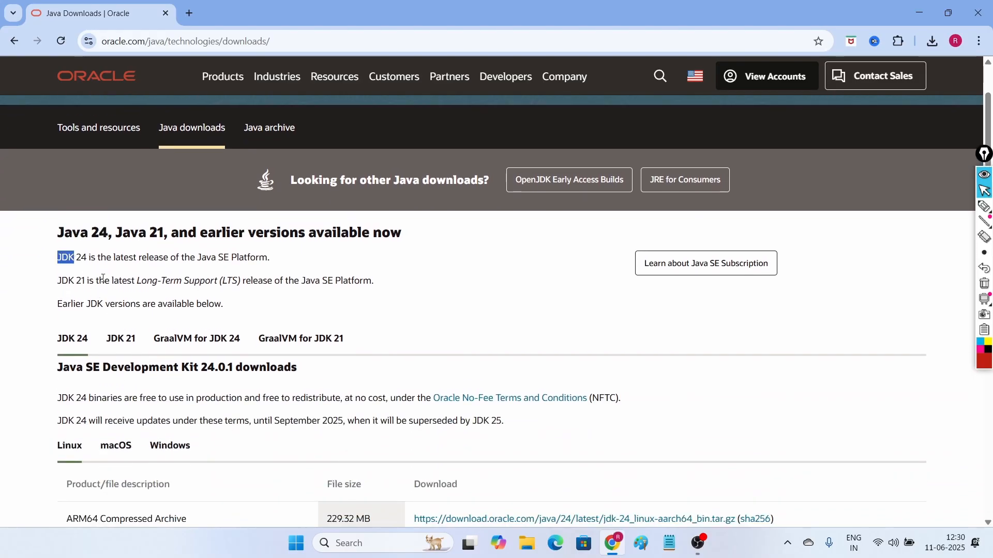
pyautogui.moveTo(60, 372); pyautogui.dragTo(199, 368)
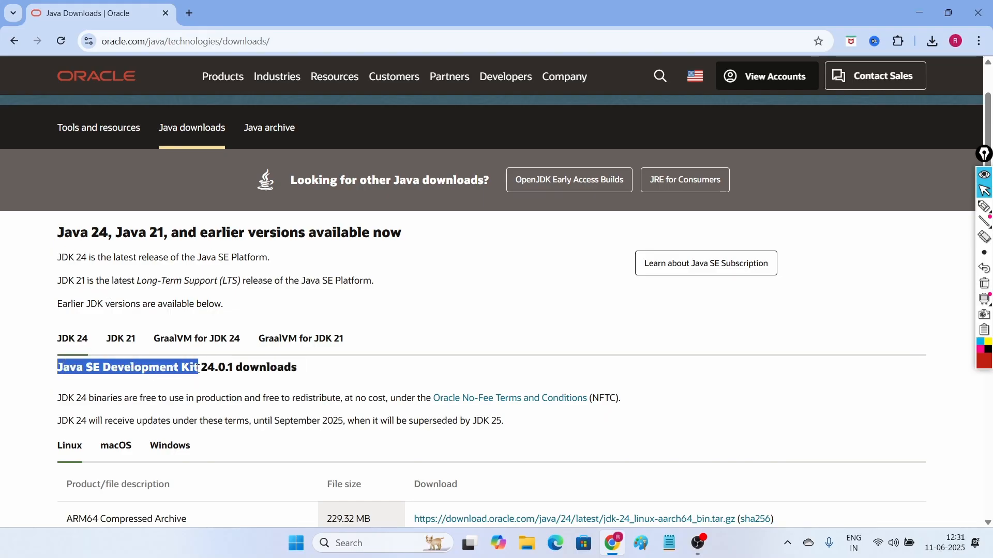
pyautogui.scroll(-2, 97, 368)
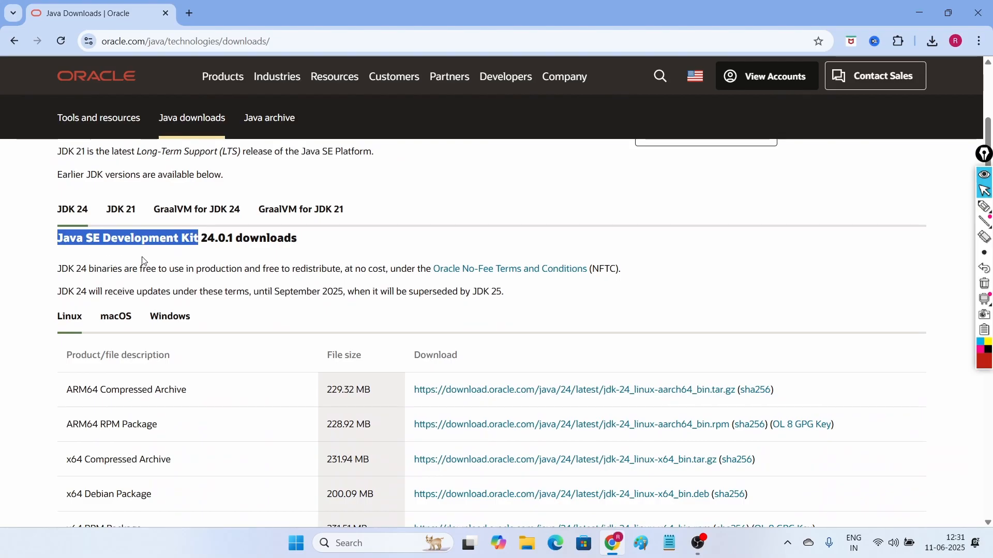
# Step: Look through the macOS downloads for JDK 24 and display the Windows downloads
pyautogui.click(119, 323)
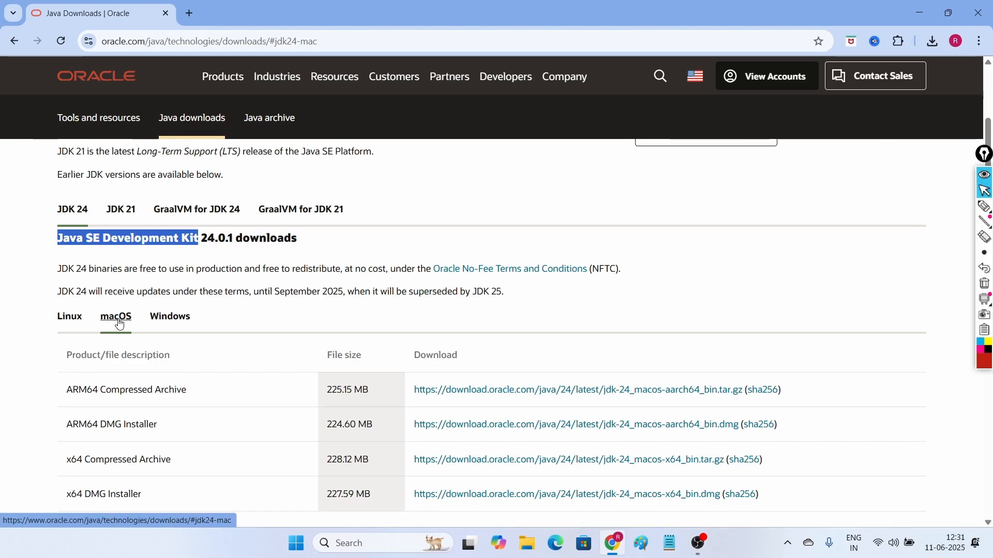
pyautogui.click(174, 327)
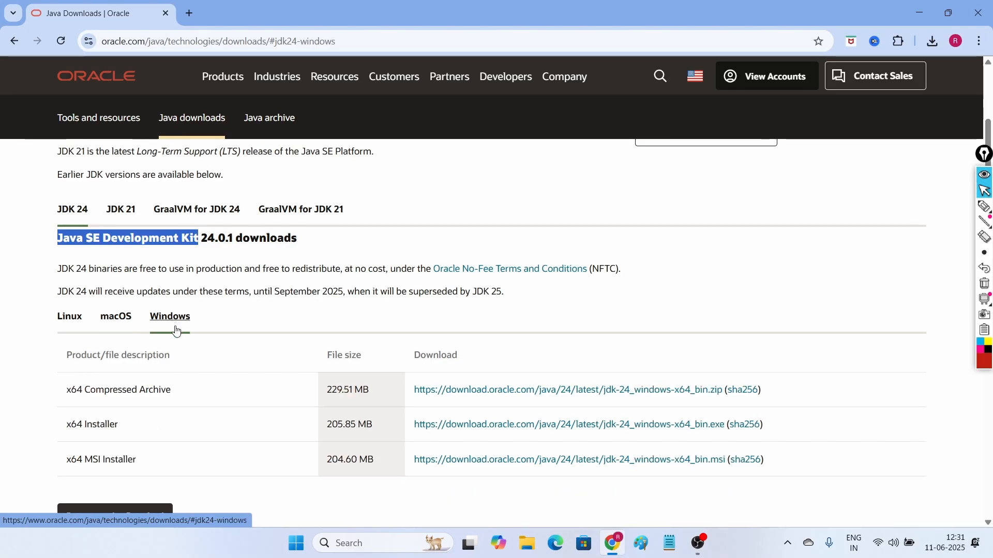
pyautogui.click(119, 322)
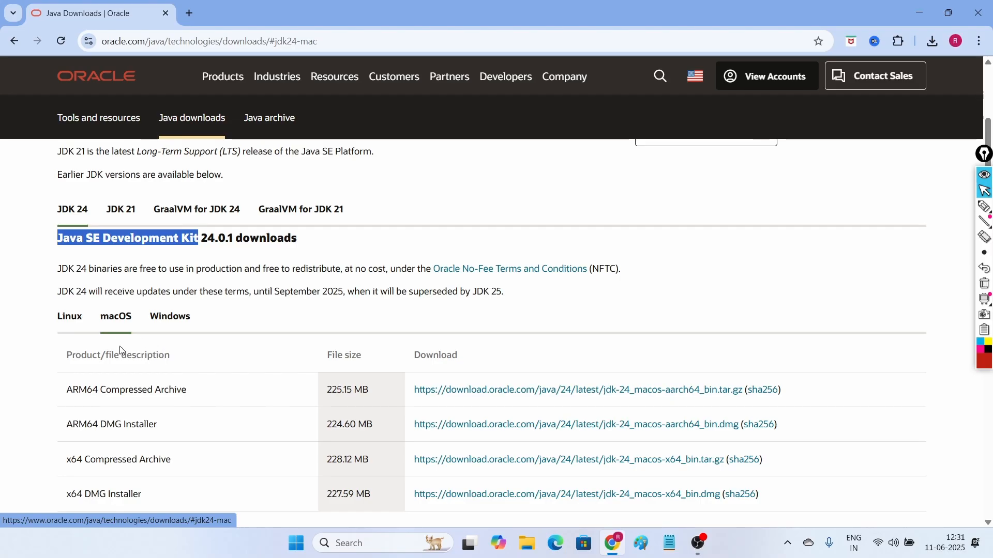
pyautogui.click(174, 319)
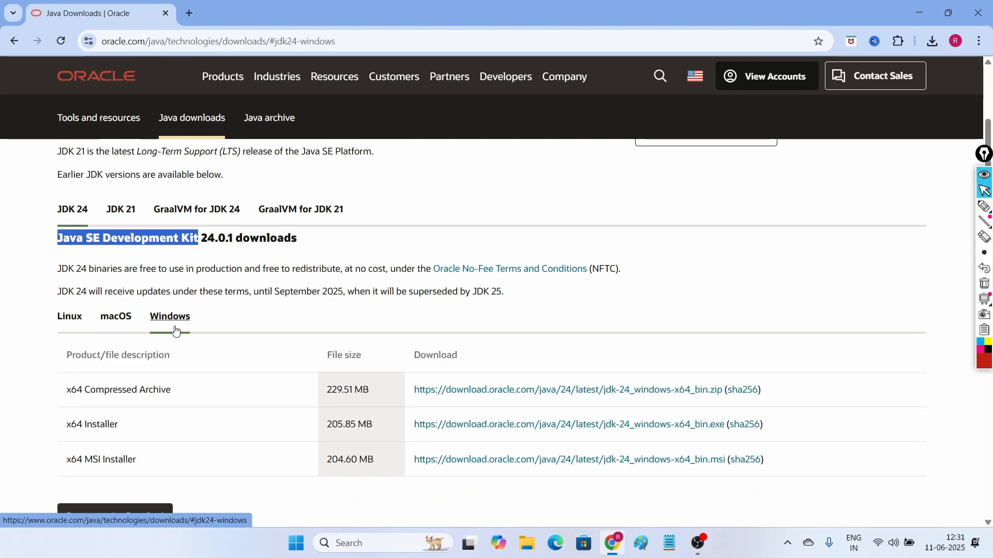
# Step: Circle the Windows x64 Installer row in red with the annotation pen and return to the normal pointer
pyautogui.scroll(-1, 193, 357)
pyautogui.click(984, 207)
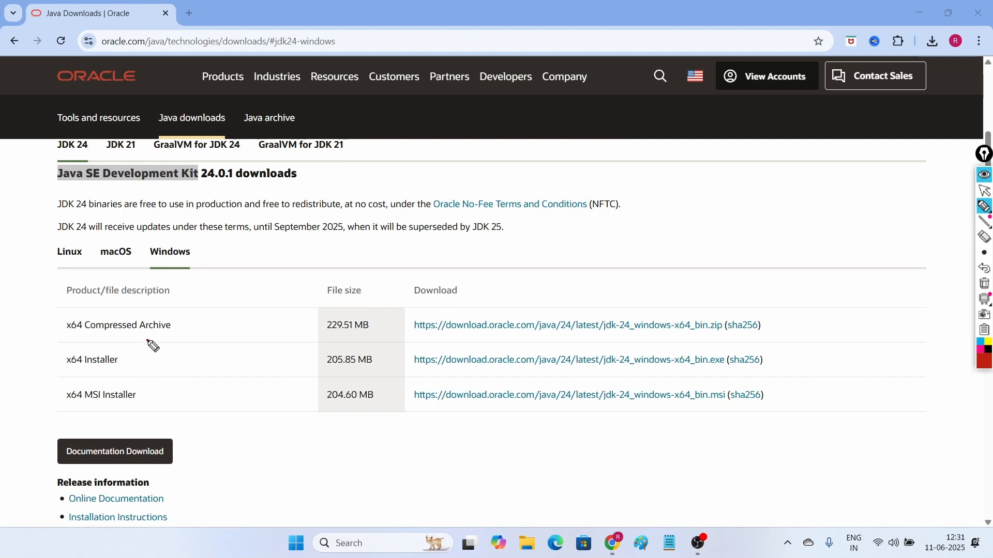
pyautogui.moveTo(149, 340)
pyautogui.mouseDown()
pyautogui.moveTo(86, 346)
pyautogui.moveTo(65, 373)
pyautogui.moveTo(704, 372)
pyautogui.moveTo(777, 352)
pyautogui.moveTo(148, 351)
pyautogui.mouseUp()
pyautogui.click(984, 190)
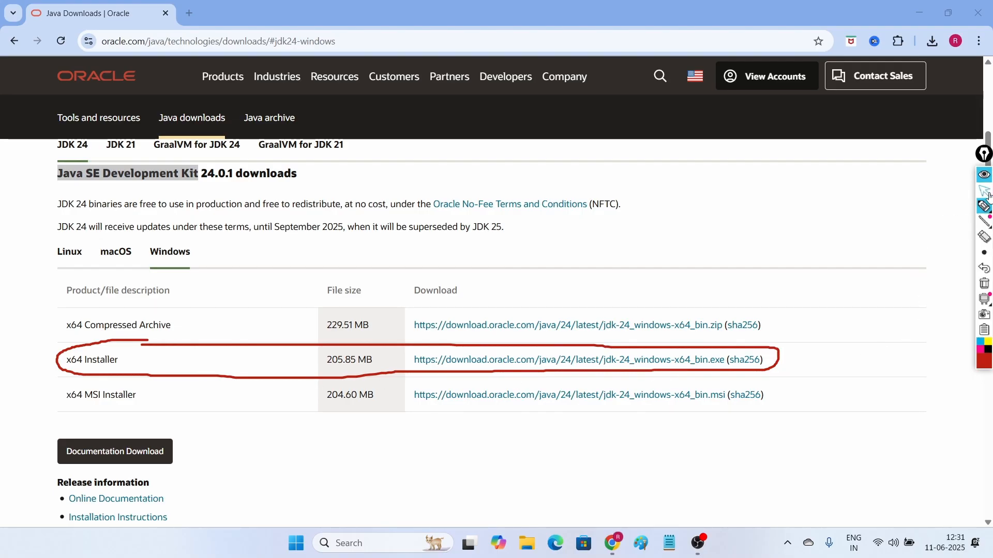
# Step: Download the Windows x64 Installer jdk-24_windows-x64_bin.exe and run its setup wizard as far as the destination folder page
pyautogui.click(601, 362)
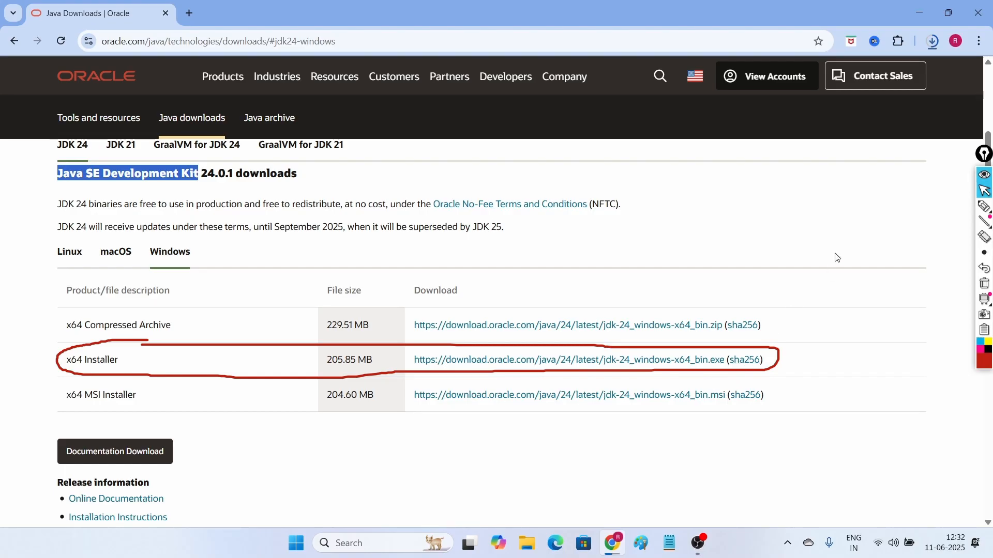
pyautogui.click(935, 45)
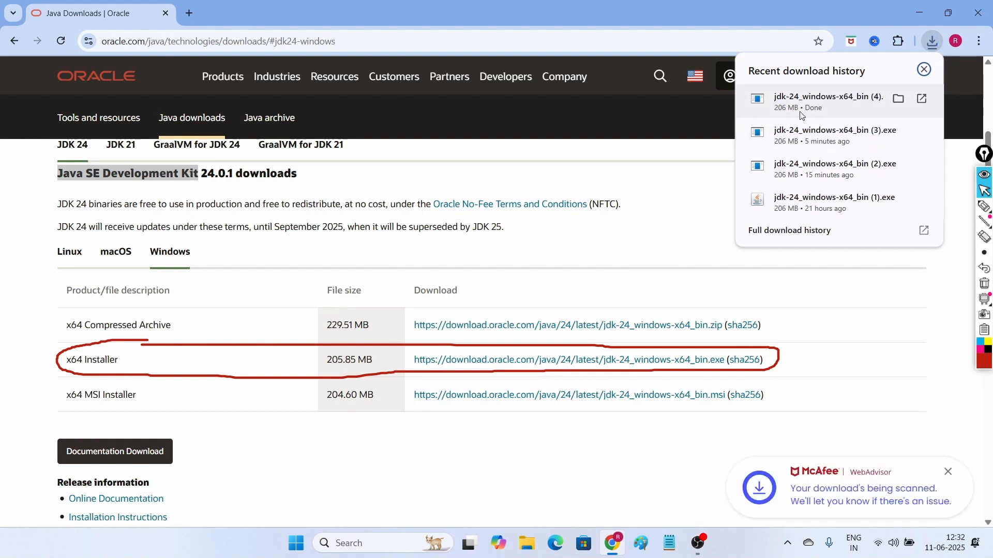
pyautogui.click(803, 107)
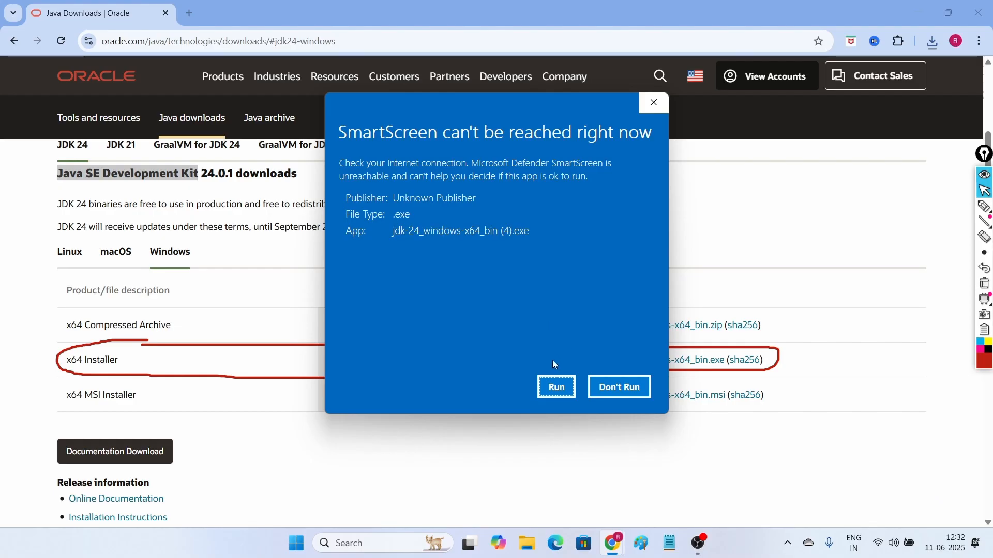
pyautogui.click(563, 393)
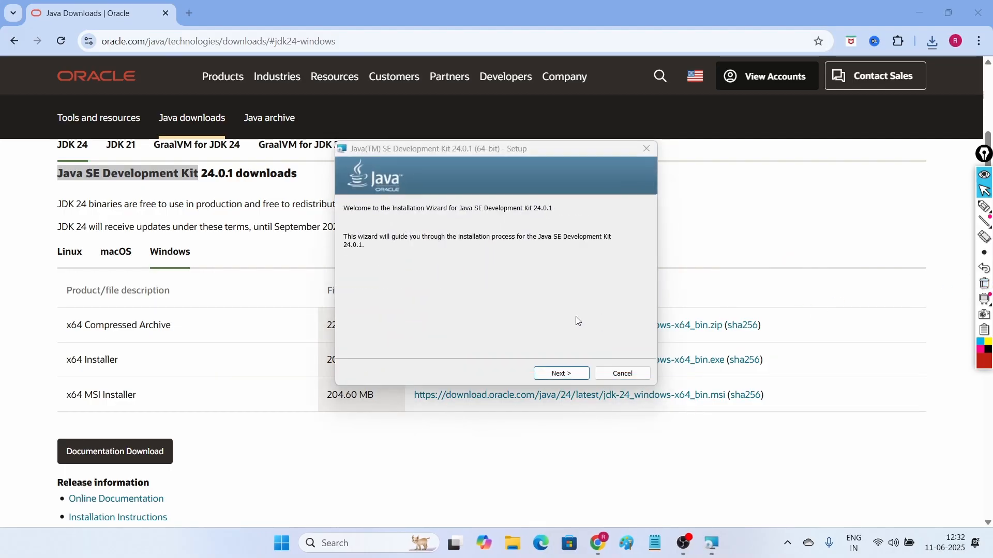
pyautogui.click(560, 373)
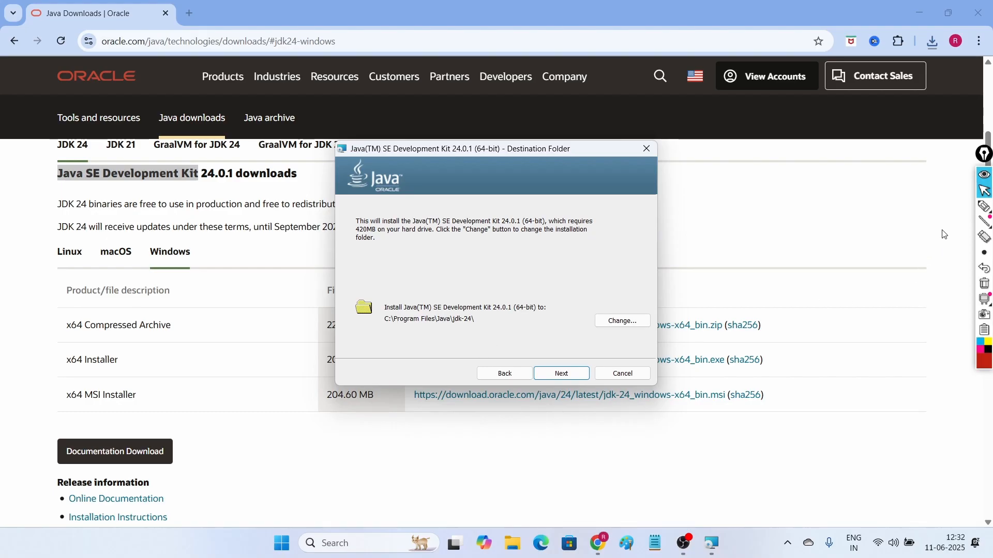
# Step: Underline the install path, circle the Change option and tick Next with the red annotation pen, and clear the marks
pyautogui.click(984, 206)
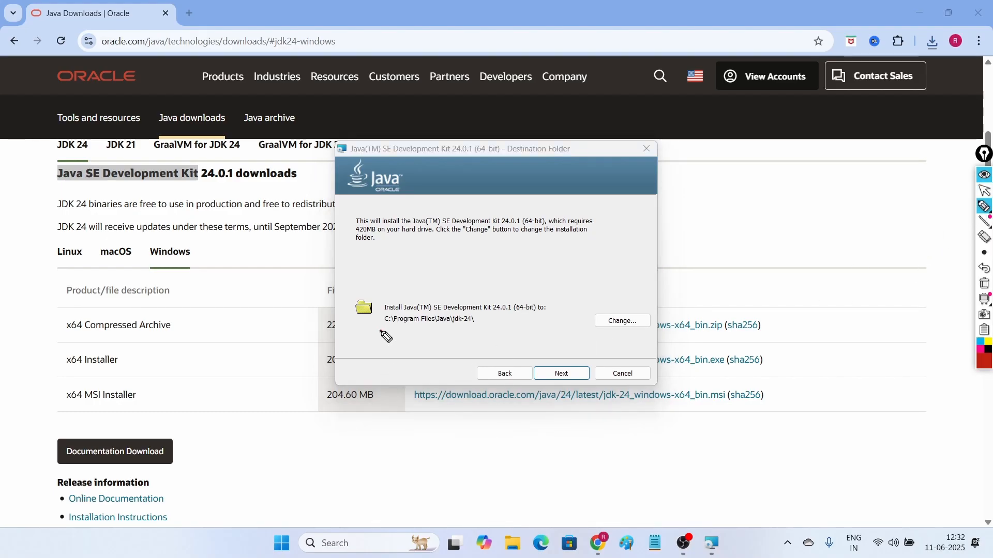
pyautogui.moveTo(381, 331); pyautogui.dragTo(472, 335)
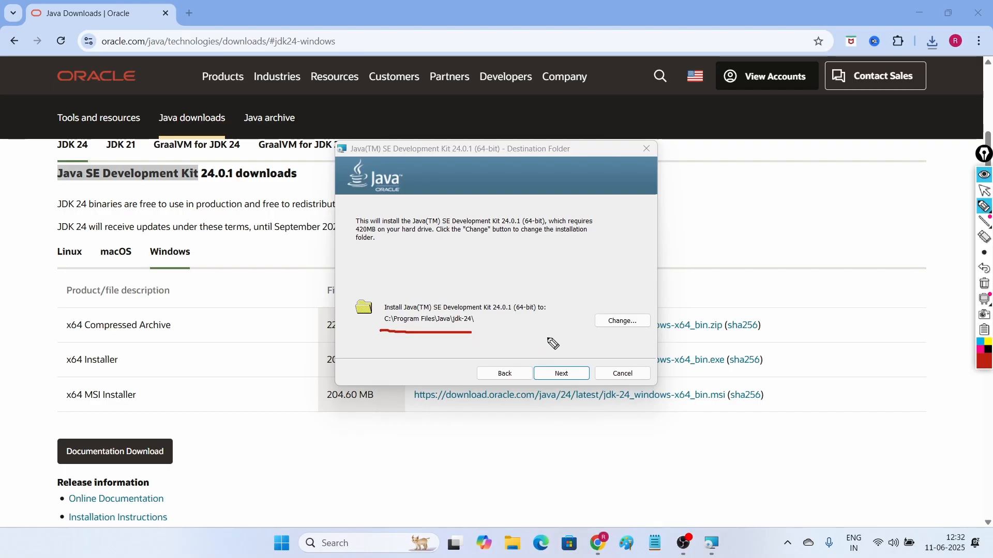
pyautogui.moveTo(627, 310)
pyautogui.mouseDown()
pyautogui.moveTo(618, 302)
pyautogui.moveTo(611, 346)
pyautogui.moveTo(653, 313)
pyautogui.moveTo(620, 309)
pyautogui.mouseUp()
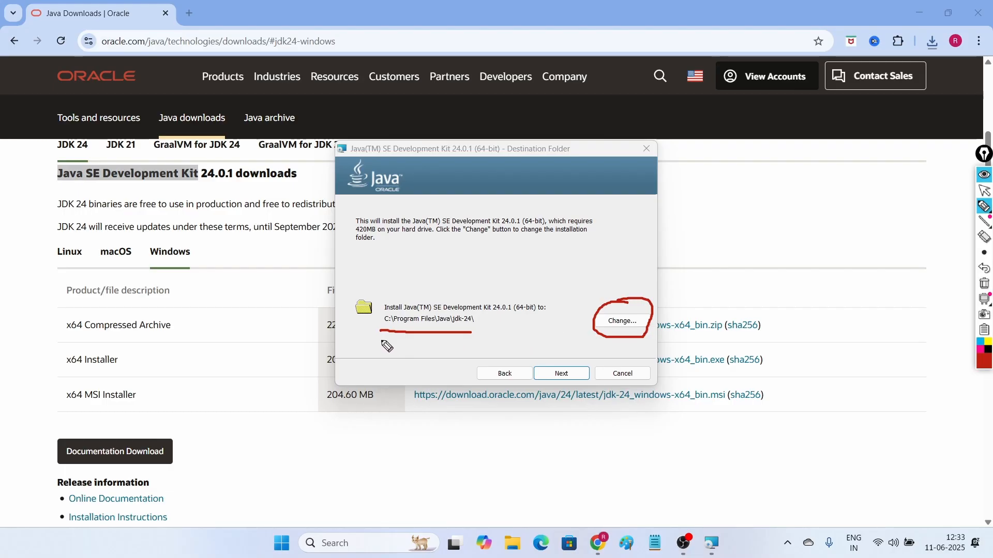
pyautogui.moveTo(381, 335); pyautogui.dragTo(458, 342)
pyautogui.moveTo(549, 356)
pyautogui.mouseDown()
pyautogui.moveTo(553, 364)
pyautogui.moveTo(569, 341)
pyautogui.mouseUp()
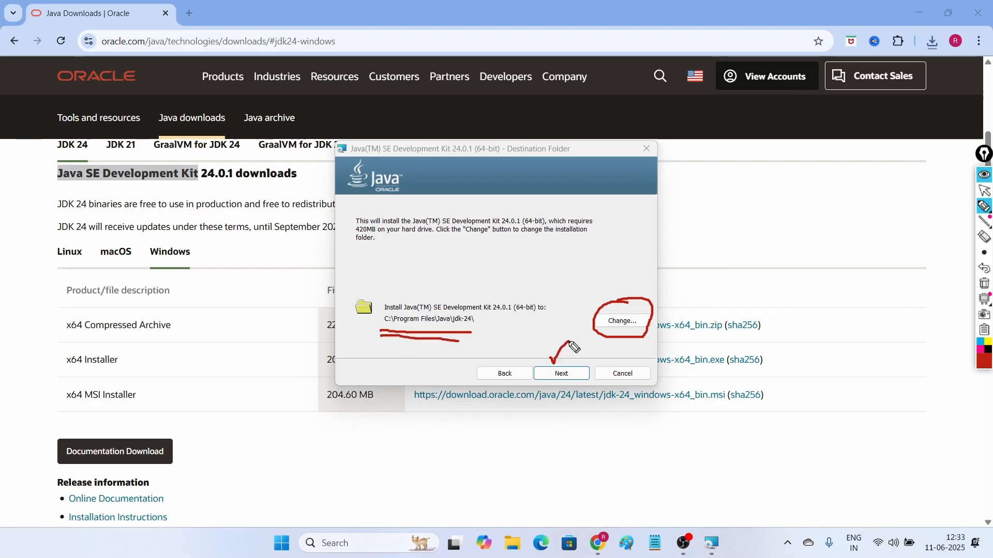
pyautogui.click(984, 284)
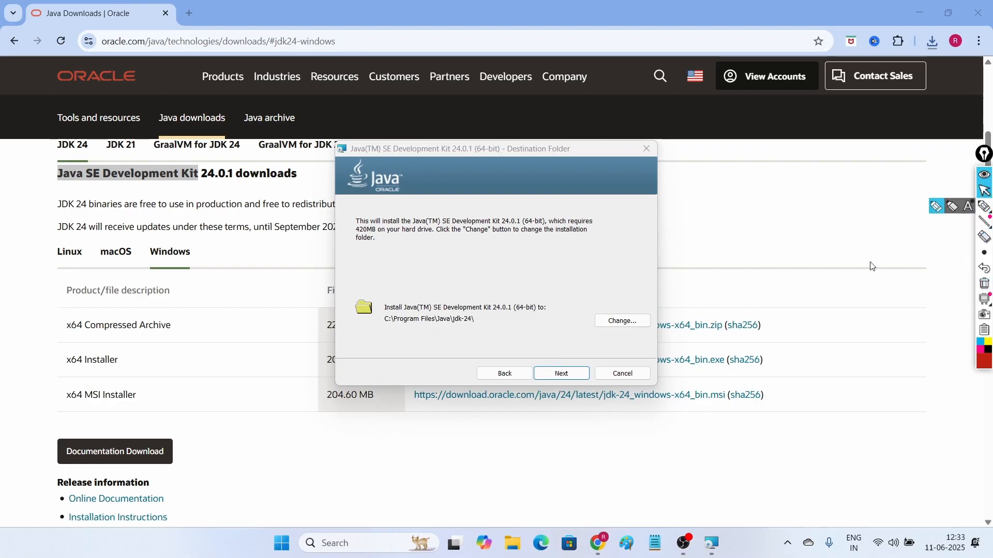
# Step: Install the JDK to the default folder C:\Program Files\Java\jdk-24\ and close the completed setup wizard
pyautogui.click(562, 374)
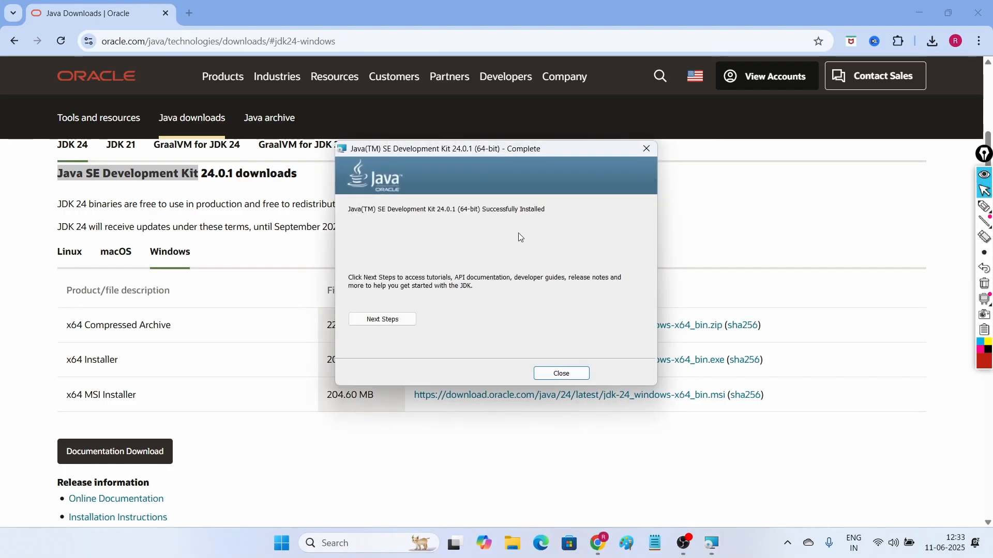
pyautogui.click(563, 376)
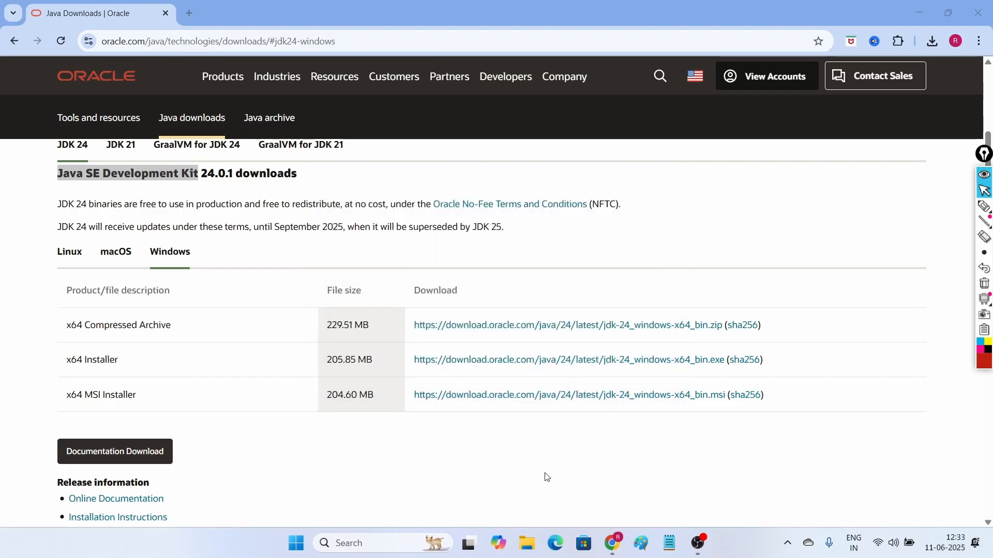
# Step: Switch to File Explorer and open the folder C:\Program Files\Java\jdk-24
pyautogui.click(535, 551)
pyautogui.click(43, 436)
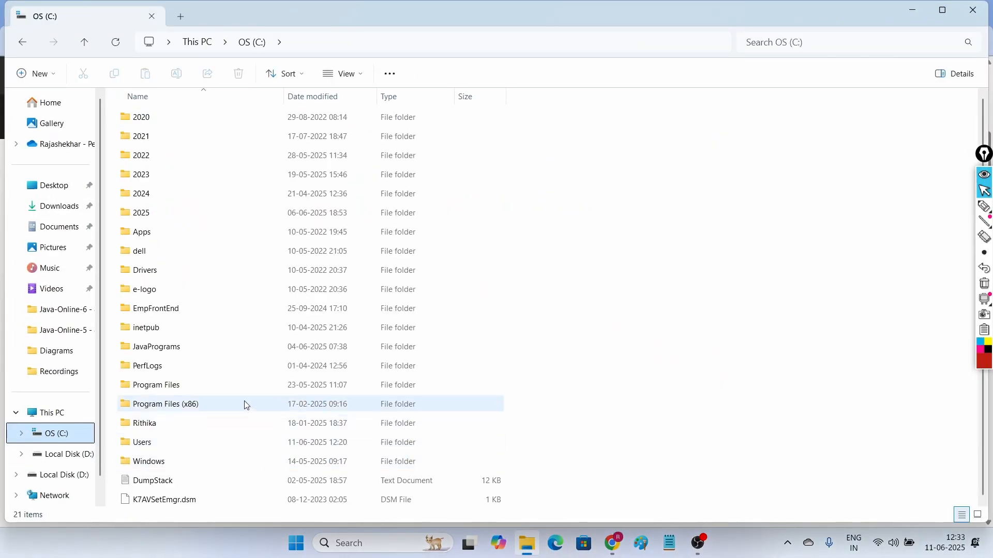
pyautogui.doubleClick(162, 386)
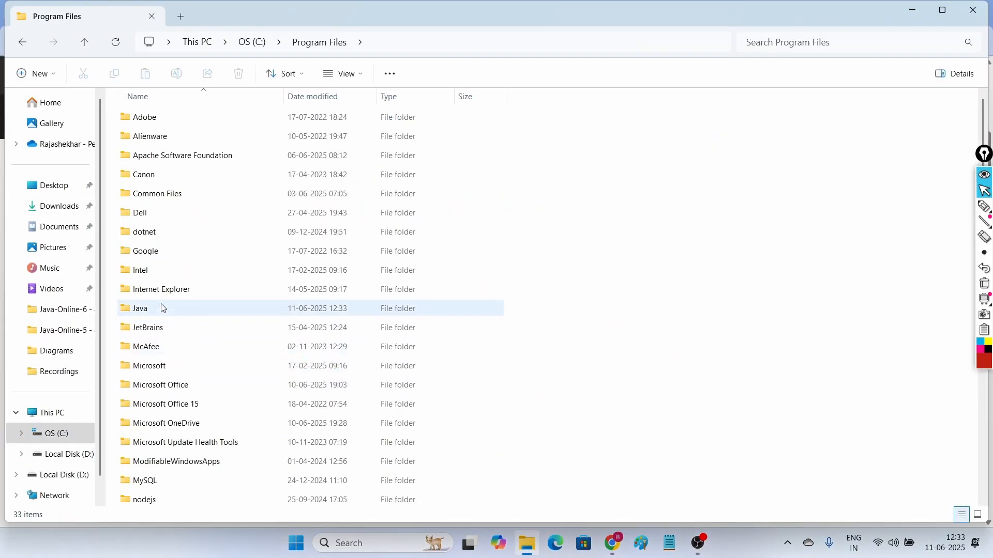
pyautogui.doubleClick(148, 318)
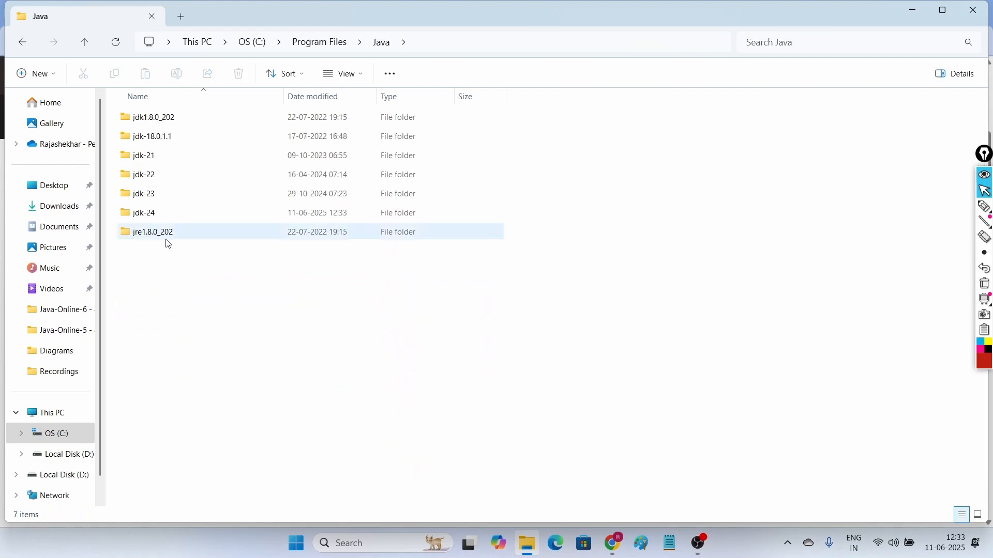
pyautogui.moveTo(147, 221)
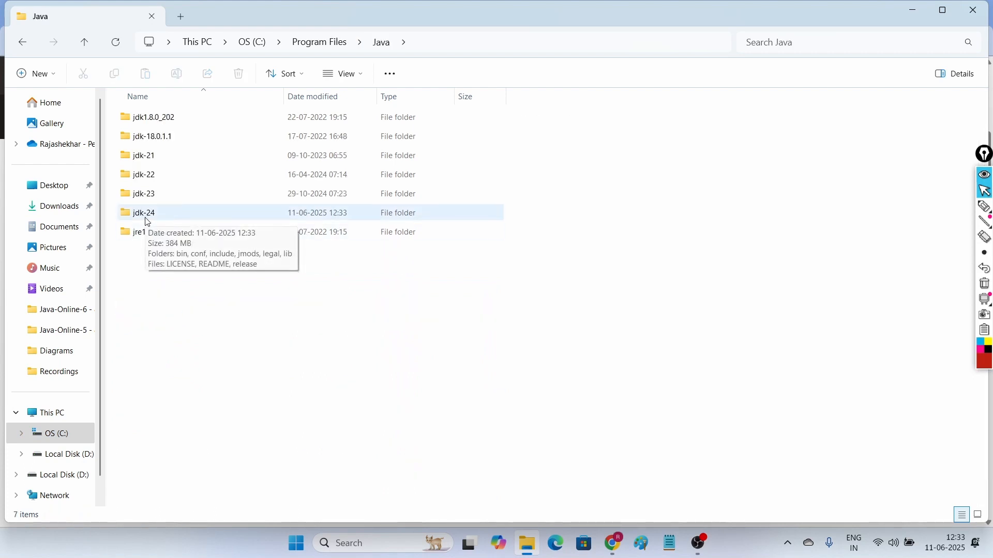
pyautogui.doubleClick(148, 221)
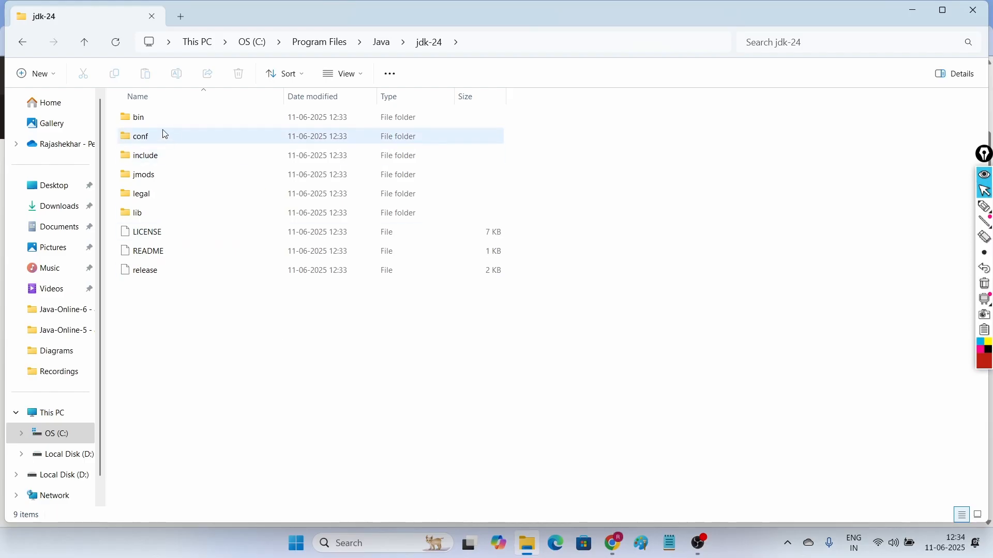
# Step: Underline the jdk-24 folder path with the red annotation pen and draw an arrow from it to a handwritten JAVA_HOME
pyautogui.click(984, 206)
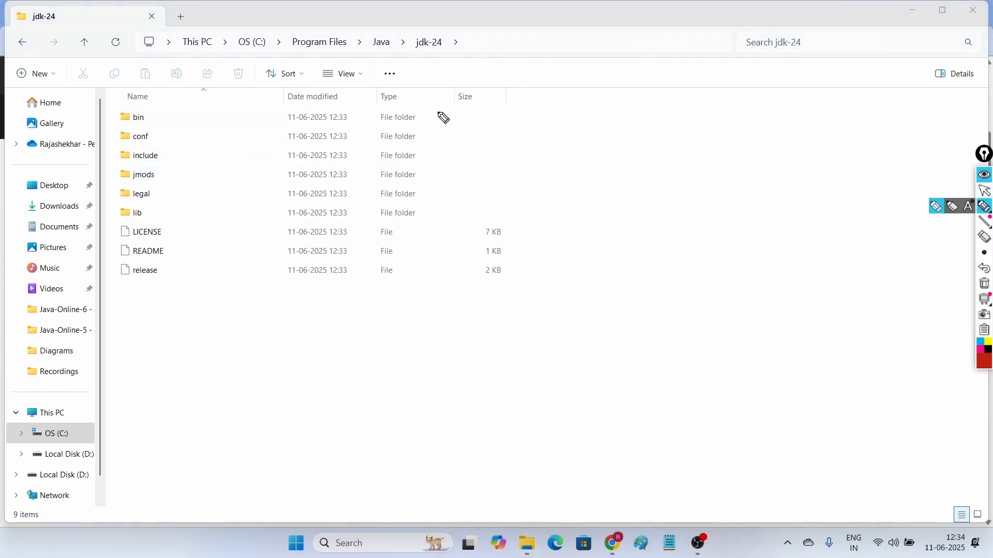
pyautogui.moveTo(222, 55)
pyautogui.mouseDown()
pyautogui.moveTo(476, 60)
pyautogui.moveTo(452, 82)
pyautogui.moveTo(517, 151)
pyautogui.moveTo(548, 158)
pyautogui.moveTo(544, 174)
pyautogui.moveTo(552, 149)
pyautogui.moveTo(562, 164)
pyautogui.moveTo(580, 166)
pyautogui.moveTo(567, 164)
pyautogui.moveTo(600, 148)
pyautogui.moveTo(602, 175)
pyautogui.moveTo(631, 166)
pyautogui.moveTo(605, 166)
pyautogui.moveTo(667, 167)
pyautogui.moveTo(691, 147)
pyautogui.mouseUp()
pyautogui.moveTo(713, 139)
pyautogui.mouseDown()
pyautogui.moveTo(707, 146)
pyautogui.moveTo(740, 138)
pyautogui.moveTo(746, 147)
pyautogui.moveTo(759, 135)
pyautogui.moveTo(755, 150)
pyautogui.moveTo(764, 149)
pyautogui.mouseUp()
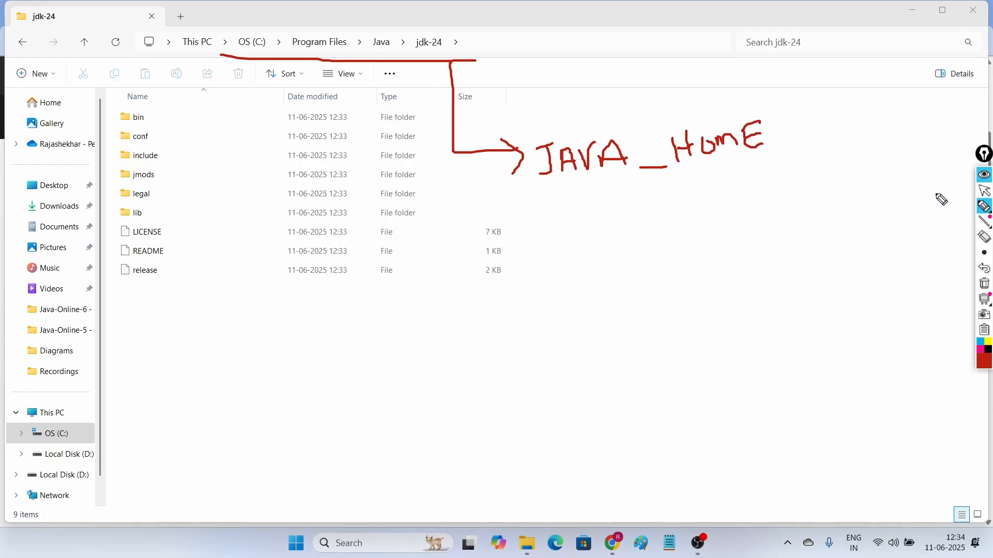
pyautogui.click(985, 190)
# Step: Show the full path of the jdk-24 folder and open its bin subfolder, clearing the pen marks
pyautogui.click(524, 49)
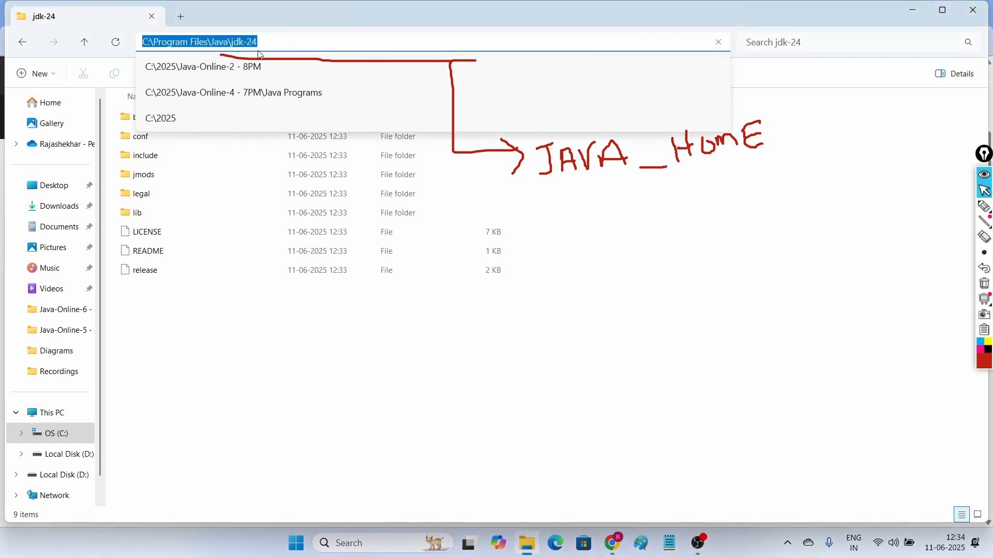
pyautogui.click(646, 257)
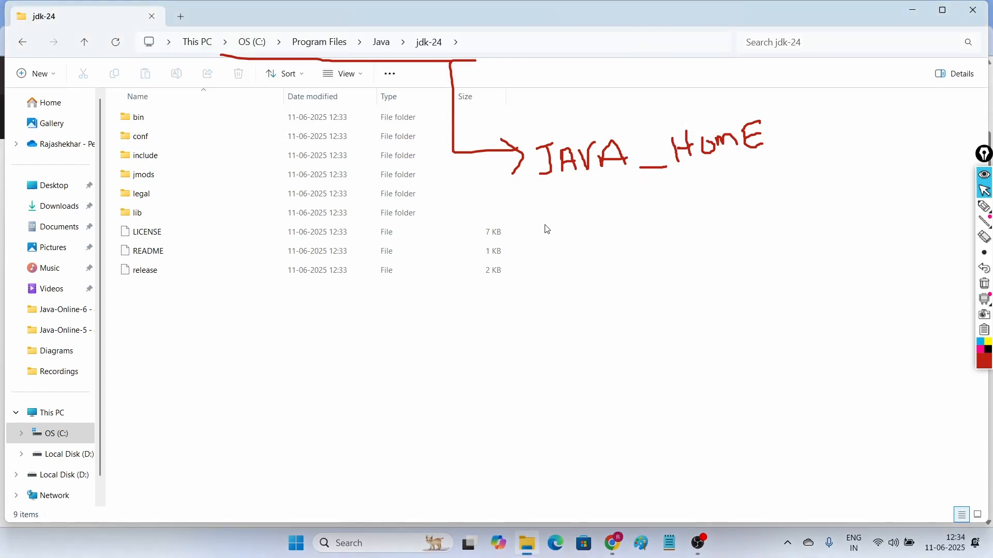
pyautogui.doubleClick(138, 117)
pyautogui.click(984, 283)
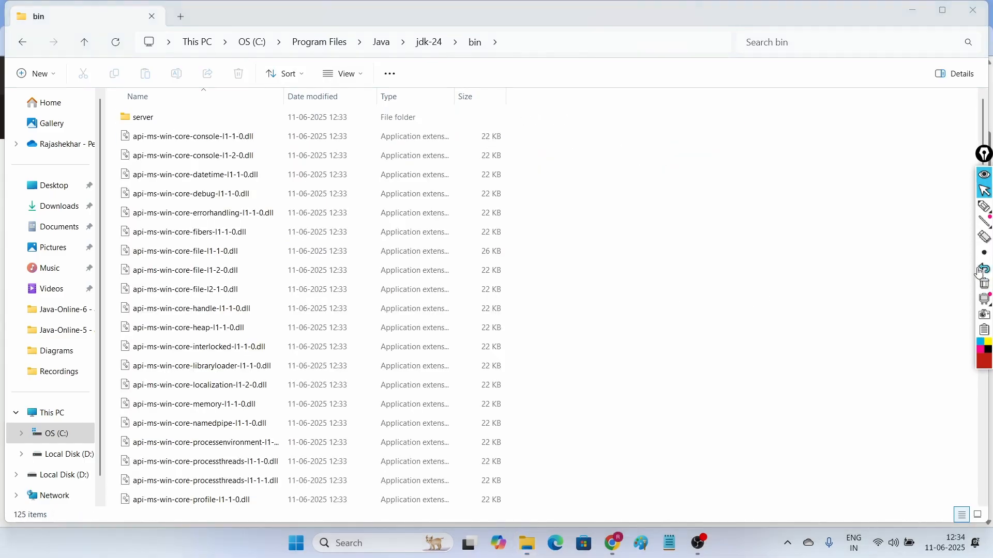
# Step: Circle java and javac in the bin folder and underline the folder's path with the red pen, finishing by clearing the marks
pyautogui.scroll(-15, 299, 377)
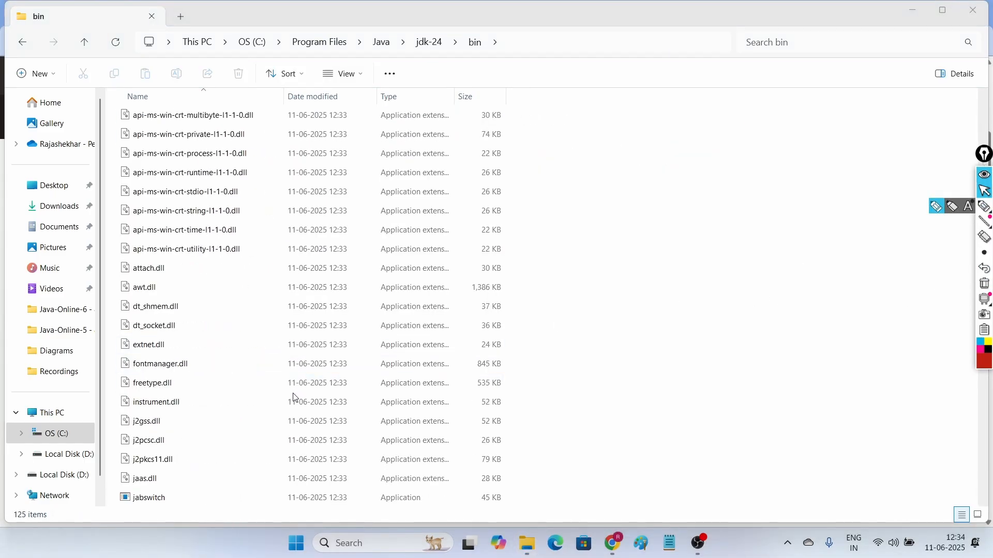
pyautogui.scroll(-2, 292, 405)
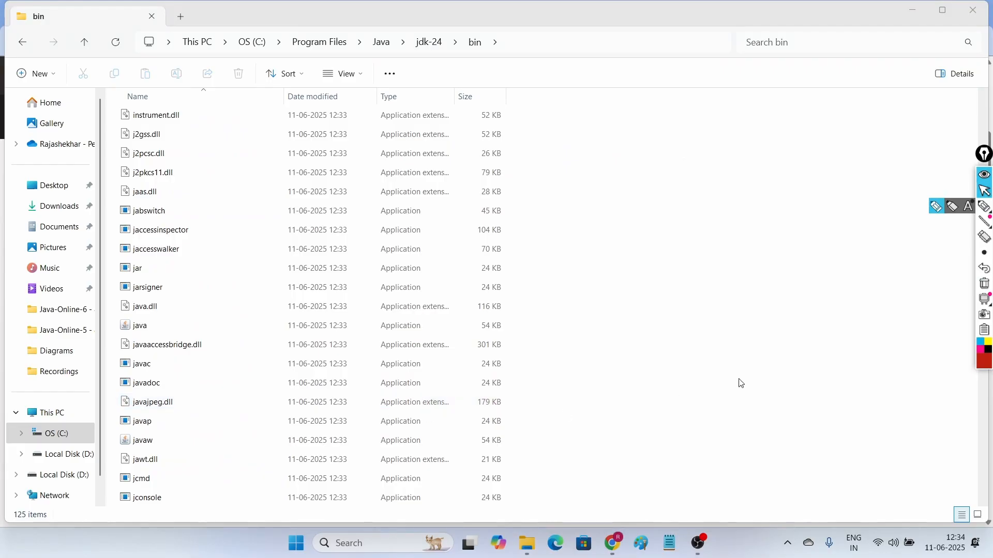
pyautogui.click(987, 208)
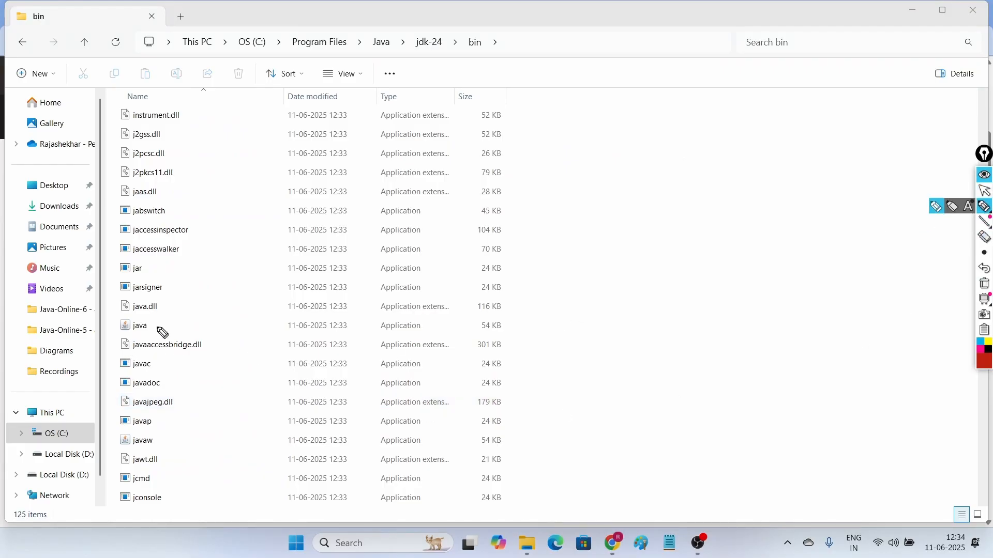
pyautogui.moveTo(161, 354)
pyautogui.mouseDown()
pyautogui.moveTo(120, 359)
pyautogui.moveTo(151, 386)
pyautogui.moveTo(172, 363)
pyautogui.moveTo(160, 356)
pyautogui.mouseUp()
pyautogui.moveTo(161, 316)
pyautogui.mouseDown()
pyautogui.moveTo(118, 336)
pyautogui.moveTo(155, 345)
pyautogui.moveTo(167, 332)
pyautogui.moveTo(162, 318)
pyautogui.mouseUp()
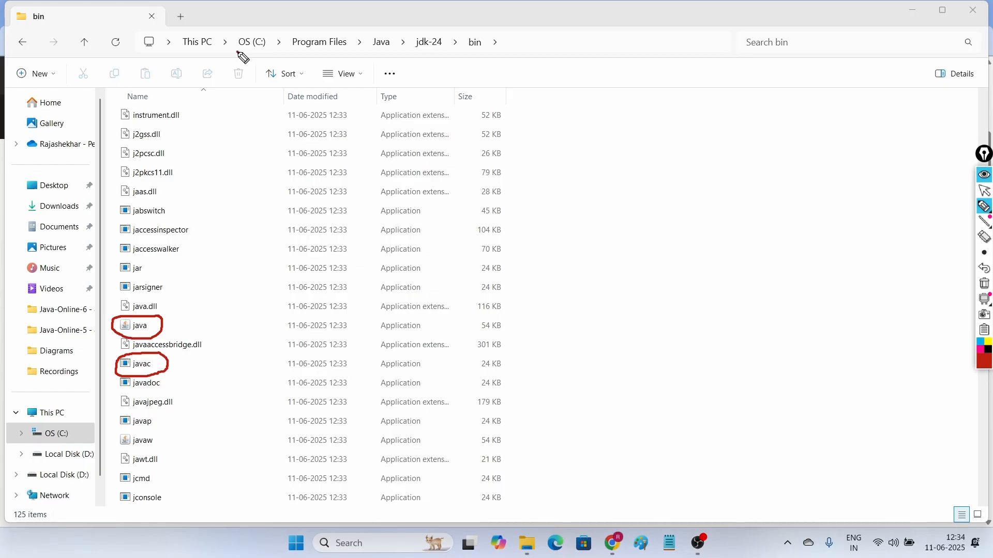
pyautogui.moveTo(237, 52); pyautogui.dragTo(504, 56)
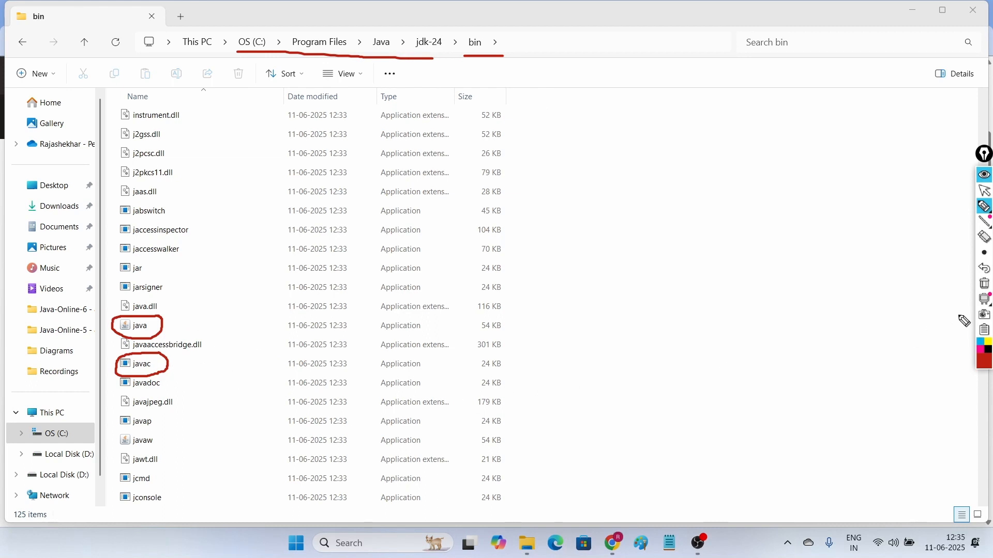
pyautogui.click(982, 288)
pyautogui.click(985, 191)
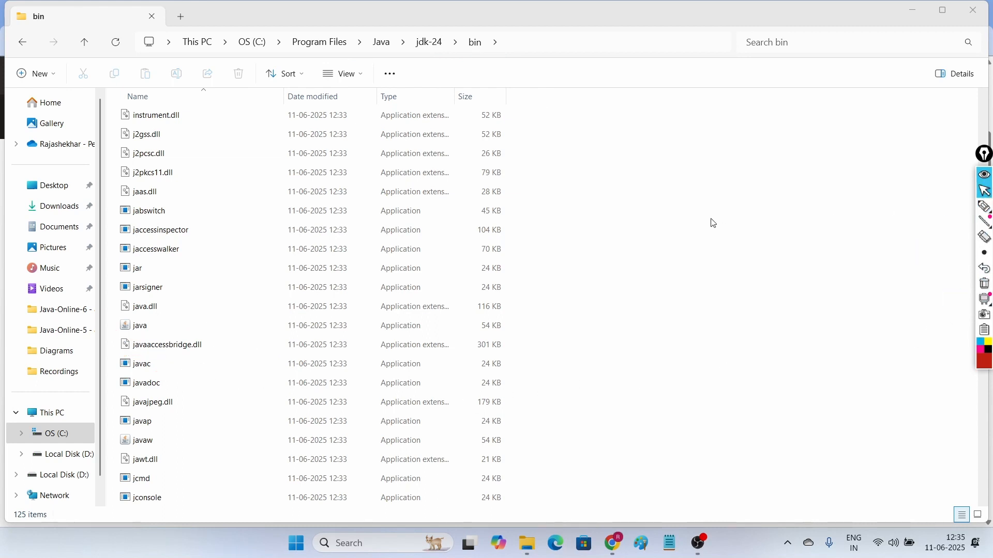
# Step: Copy the bin folder's full path, C:\Program Files\Java\jdk-24\bin
pyautogui.click(532, 42)
pyautogui.rightClick(228, 42)
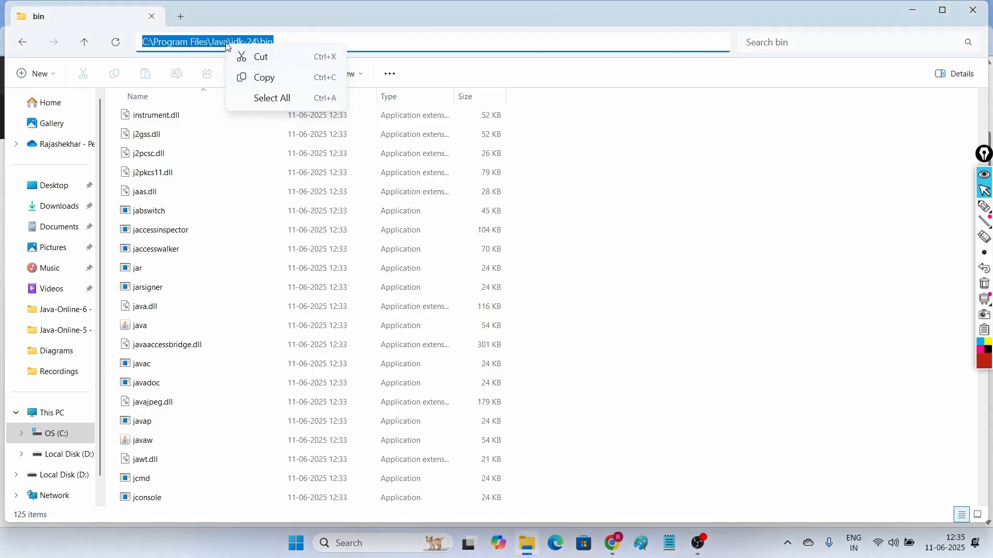
pyautogui.click(258, 77)
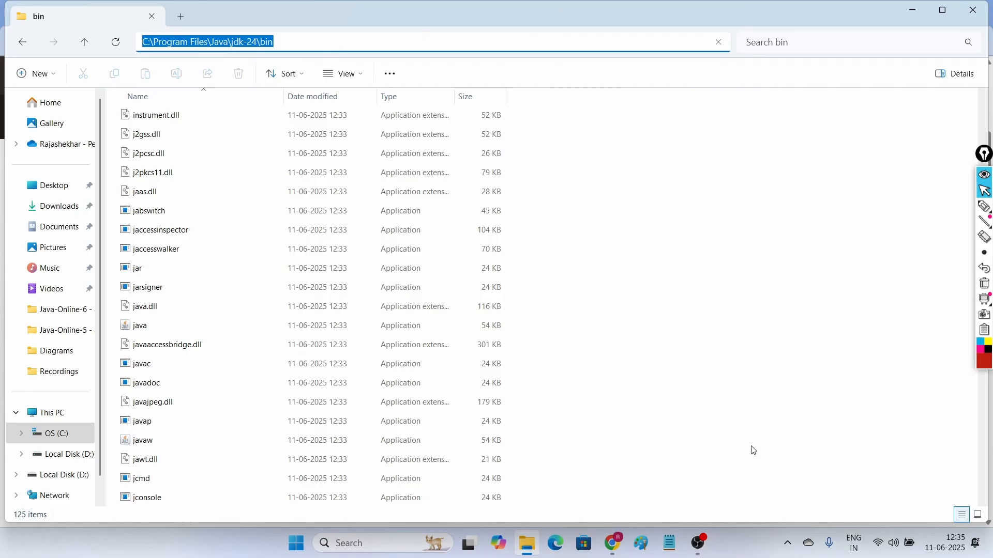
# Step: Open the Environment Variables dialog through the properties of This PC and the advanced system settings
pyautogui.rightClick(51, 419)
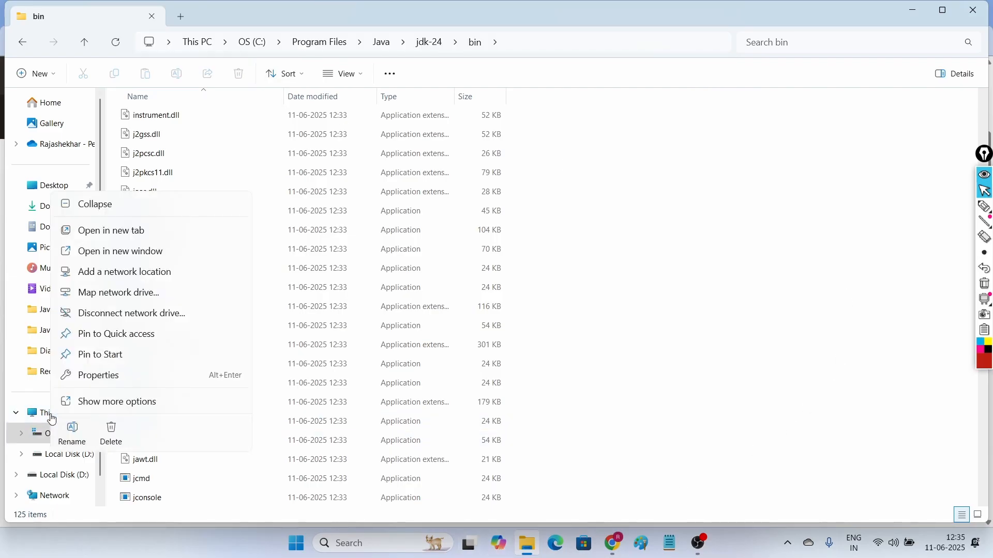
pyautogui.click(112, 376)
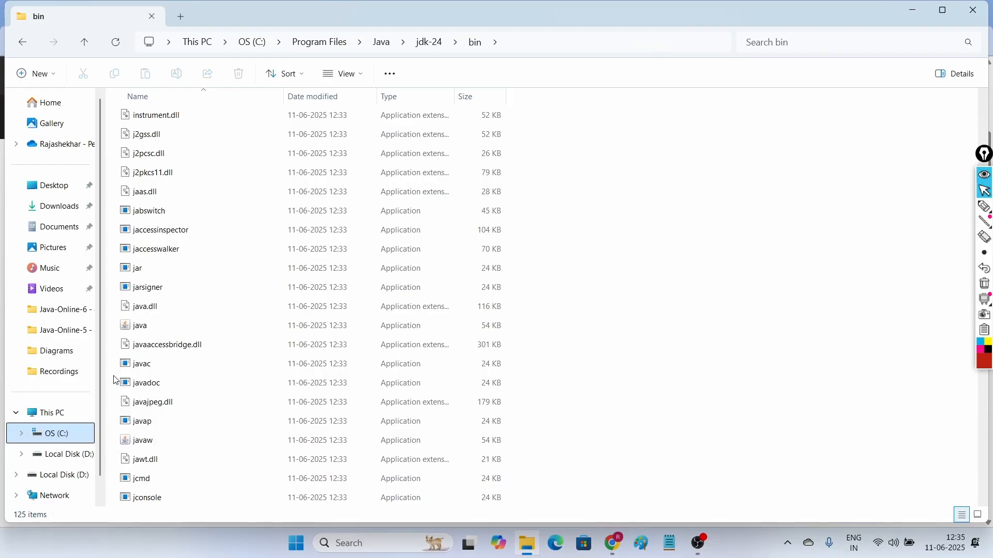
pyautogui.scroll(-4, 512, 315)
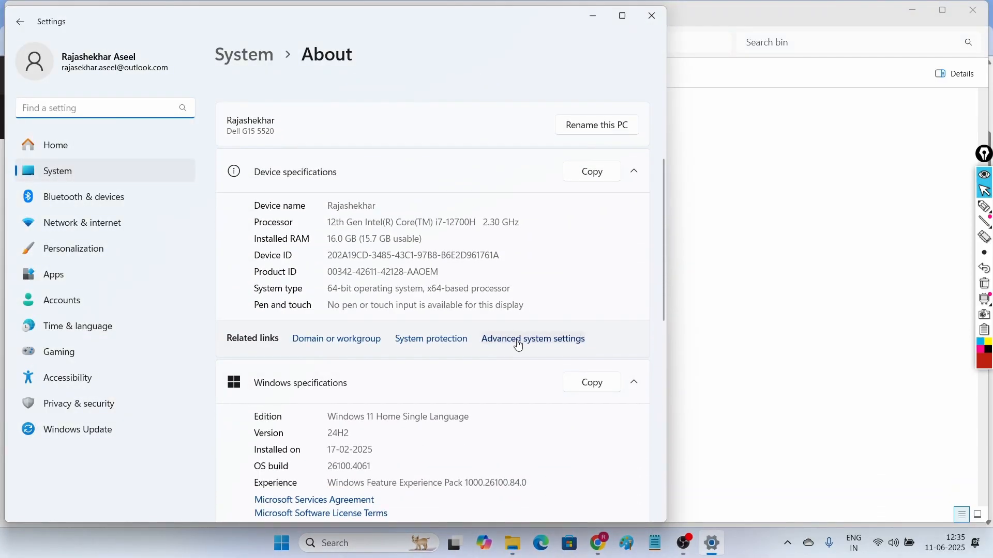
pyautogui.click(518, 341)
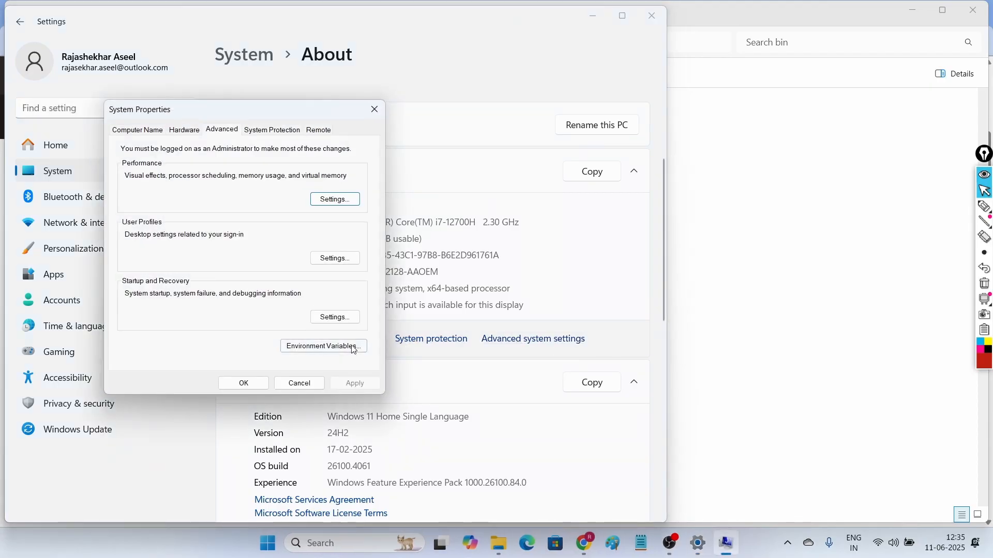
pyautogui.click(337, 347)
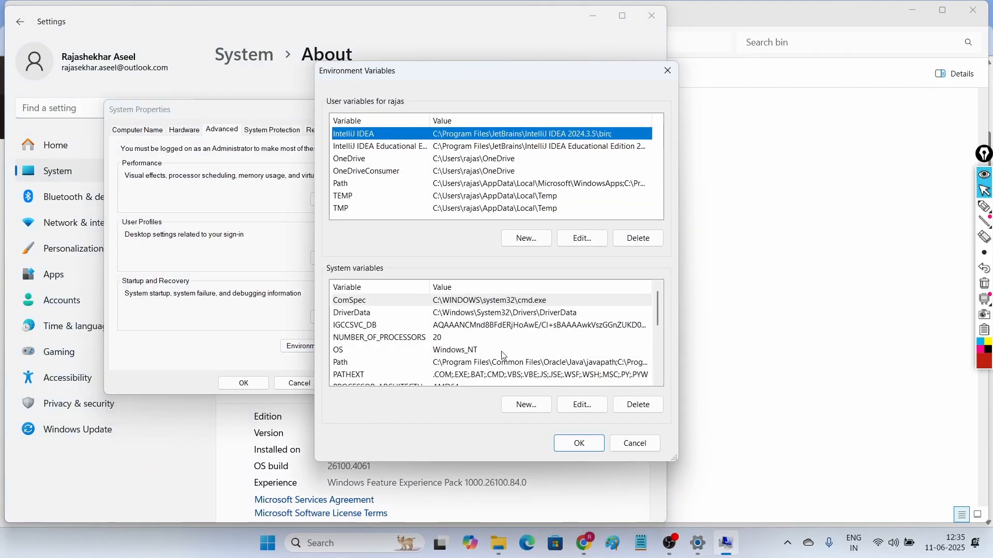
# Step: Add C:\Program Files\Java\jdk-24\bin as a new entry in the system Path variable, save it and close the settings windows
pyautogui.click(350, 365)
pyautogui.click(583, 406)
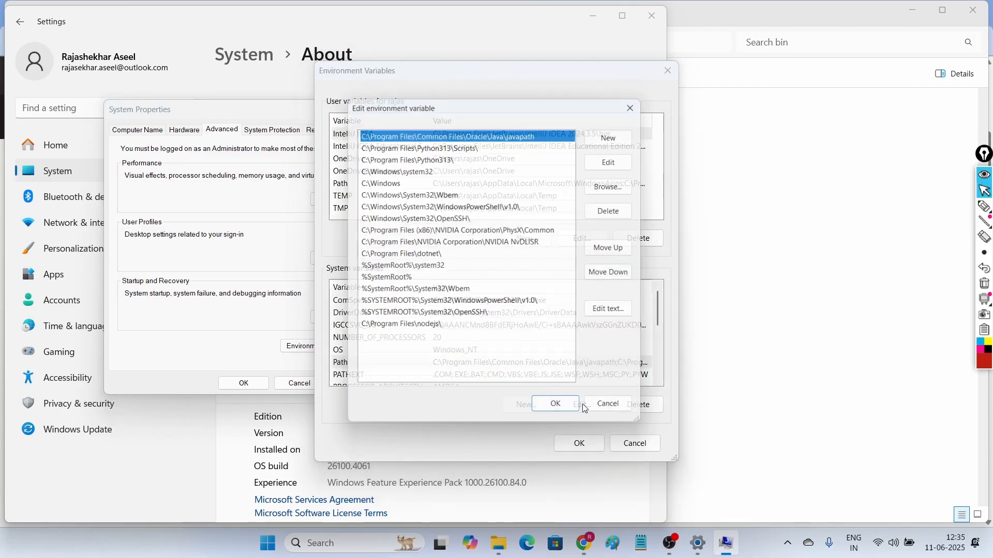
pyautogui.click(610, 133)
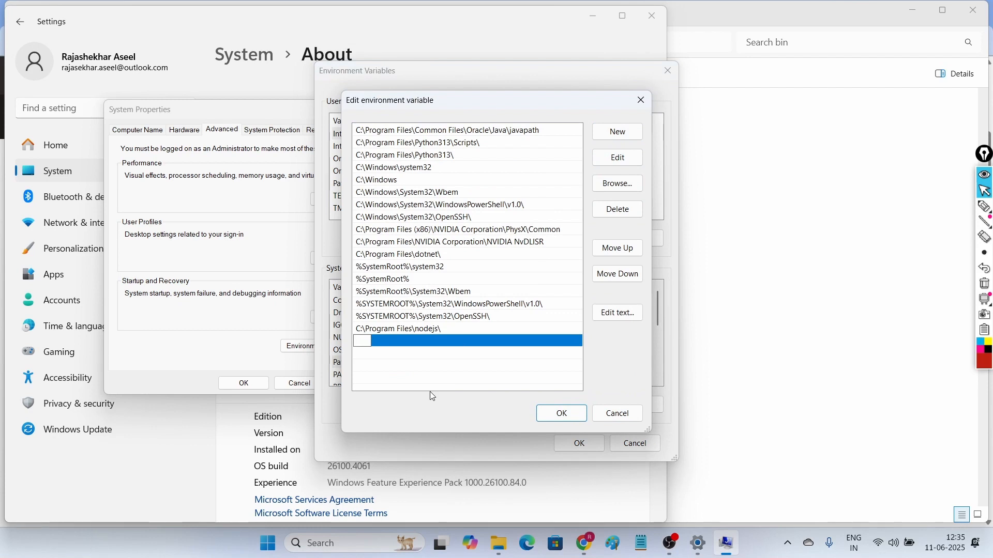
pyautogui.write('C:\\Program Files\\Java\\jdk-24\\bin')
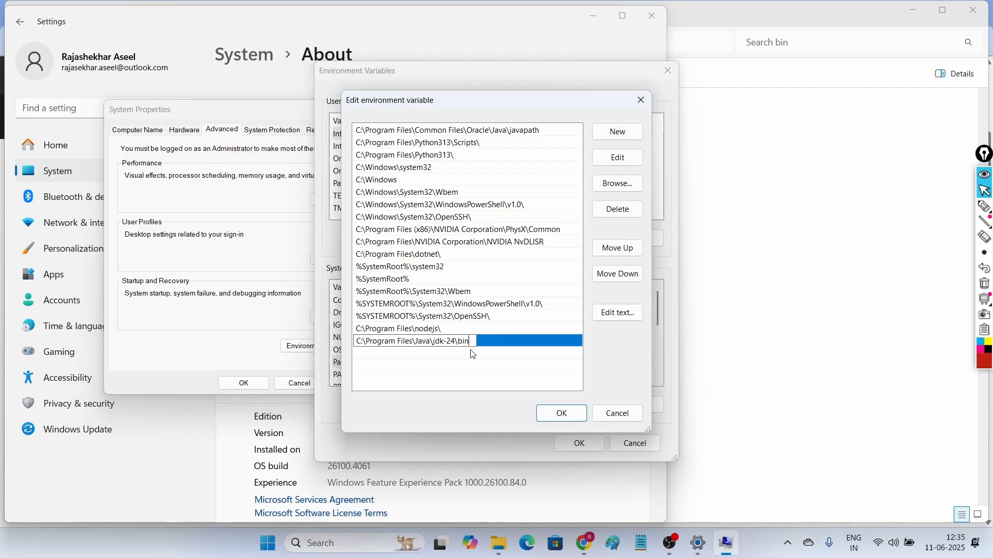
pyautogui.click(473, 367)
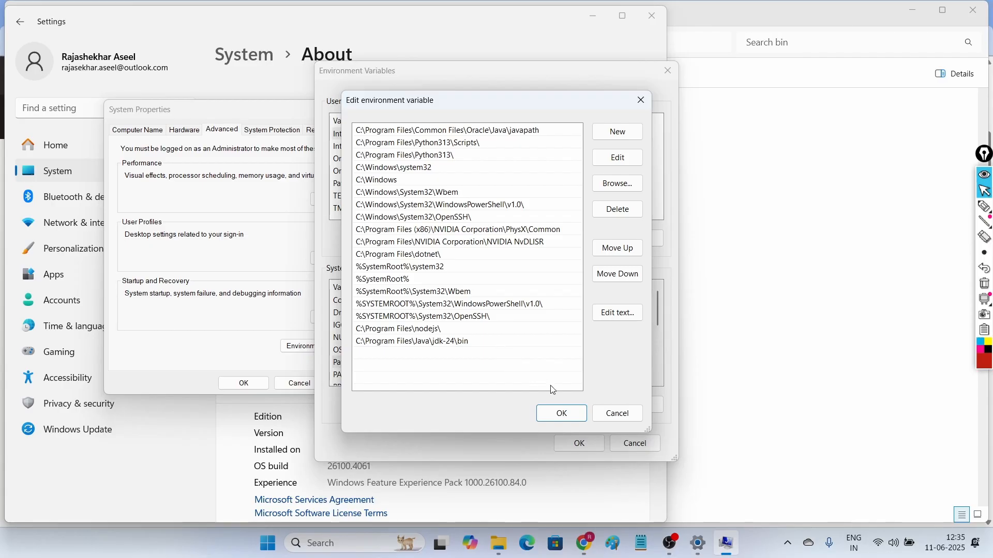
pyautogui.click(564, 416)
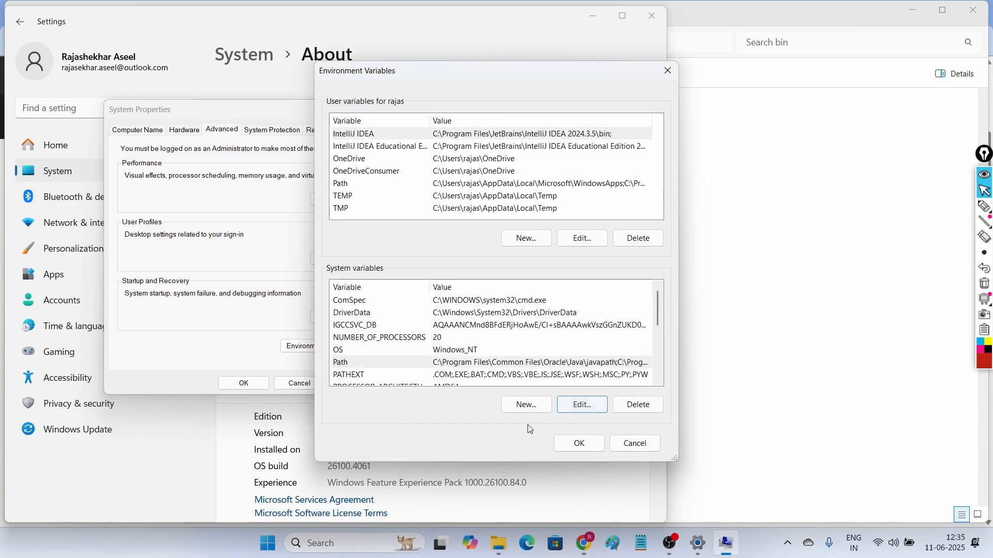
pyautogui.click(574, 445)
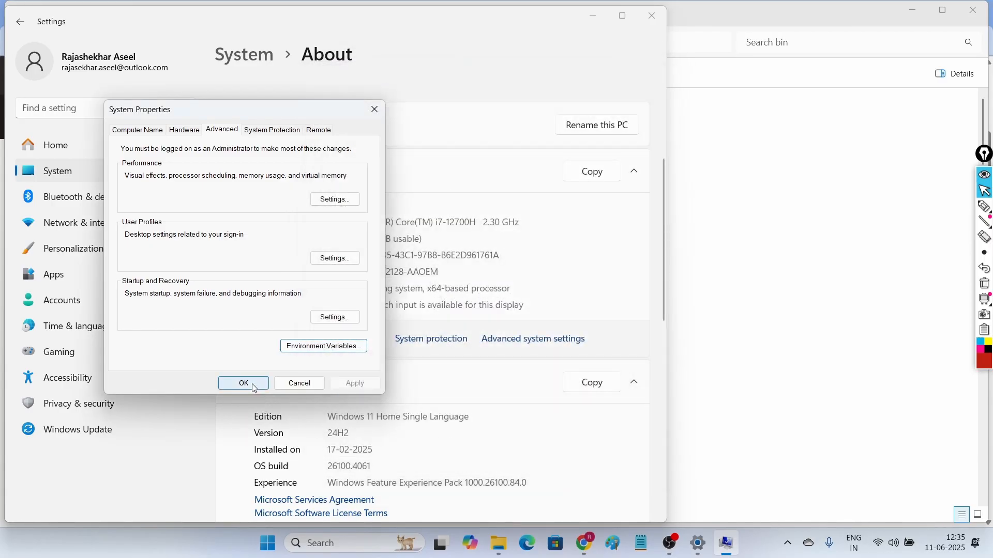
pyautogui.click(253, 388)
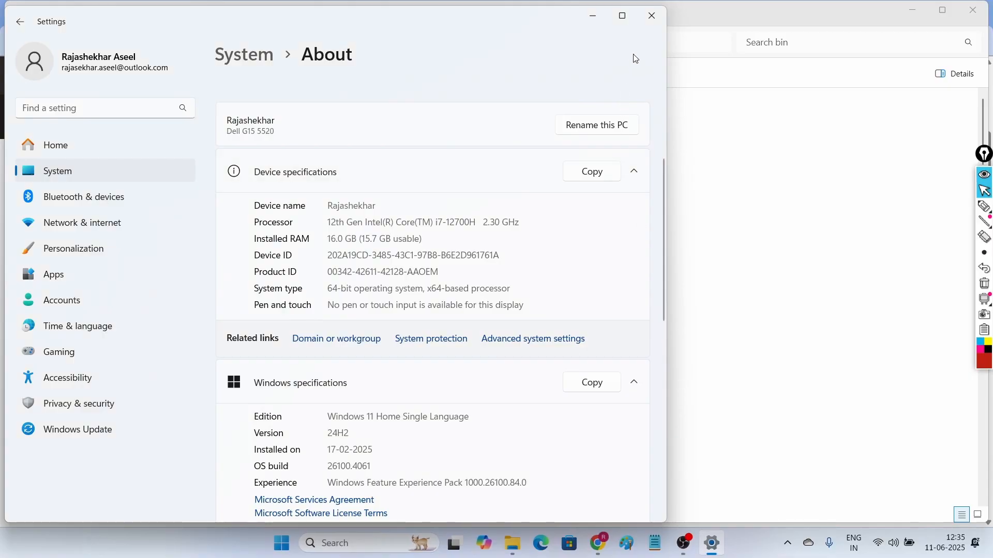
pyautogui.click(652, 16)
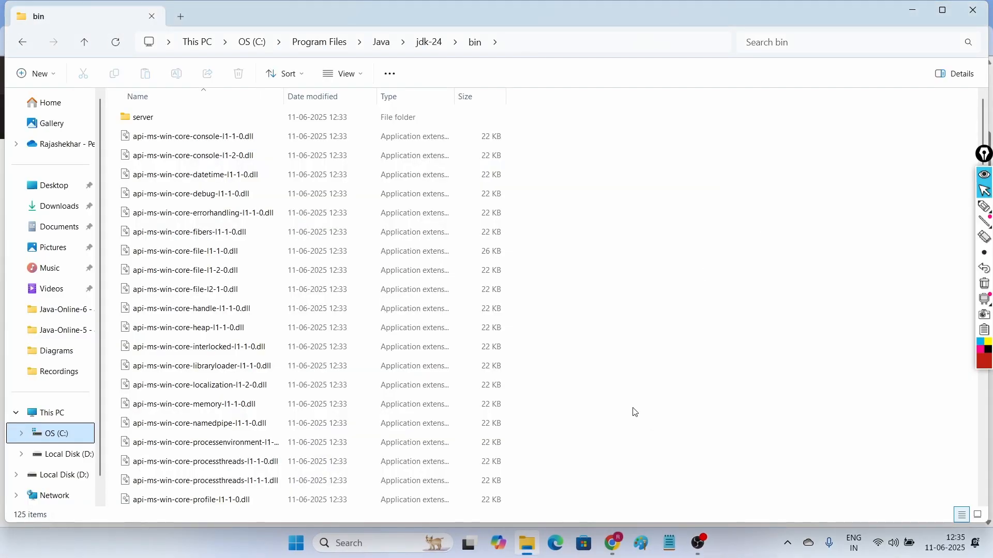
# Step: Search Windows for cmd and open Command Prompt, placing its window over File Explorer
pyautogui.click(375, 543)
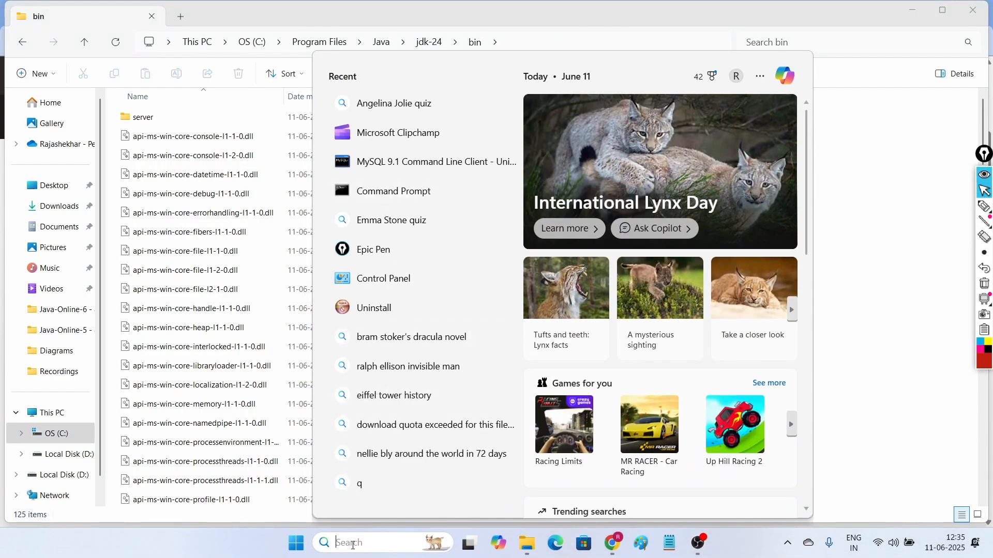
pyautogui.write('cmd')
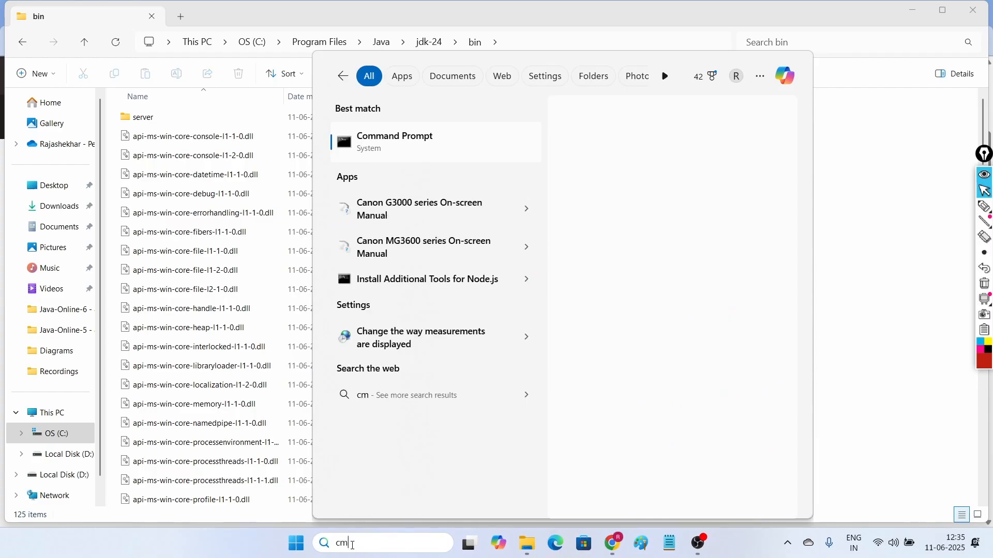
pyautogui.click(391, 155)
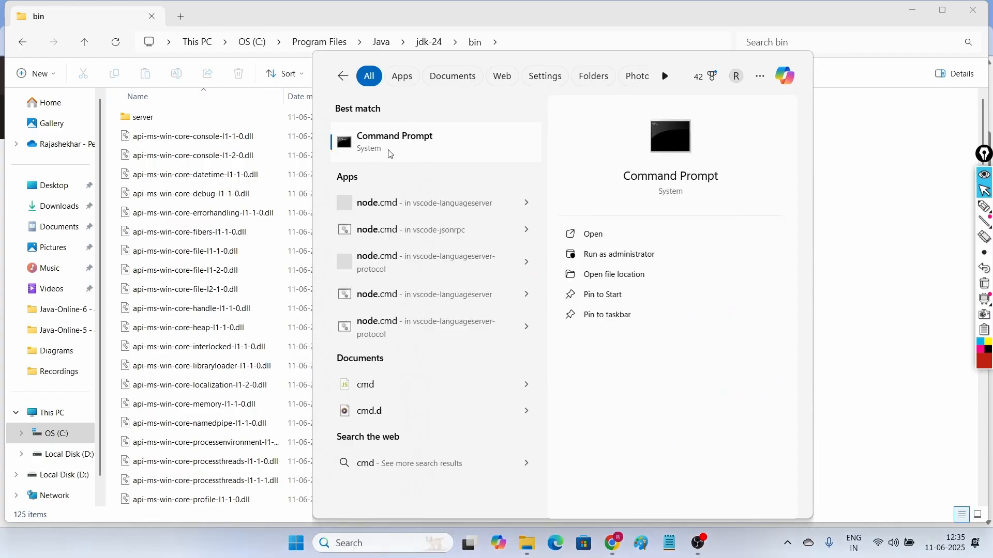
pyautogui.moveTo(401, 39); pyautogui.dragTo(398, 31)
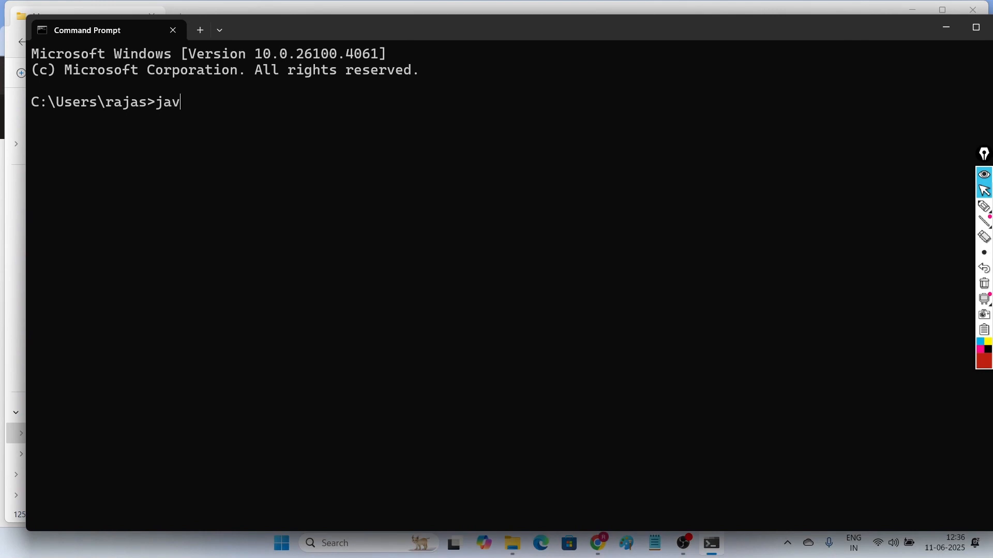
# Step: Run java -version and highlight the reported Java version line
pyautogui.write('java -version')
pyautogui.press('Return')
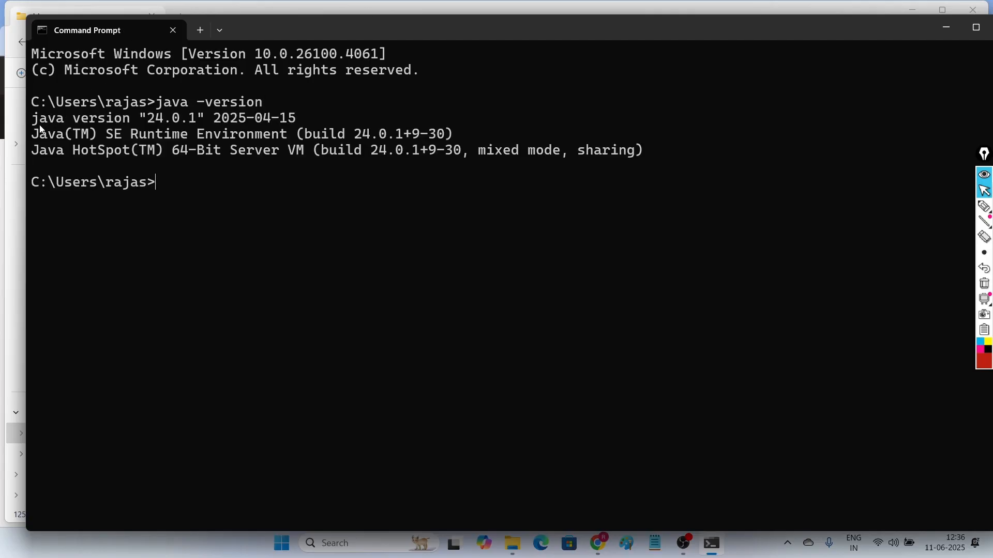
pyautogui.moveTo(40, 126); pyautogui.dragTo(170, 125)
pyautogui.click(229, 242)
# Step: Run javac and review its usage output, highlighting the earlier java -version command and the final prompt
pyautogui.write('javac')
pyautogui.press('Return')
pyautogui.scroll(8, 158, 293)
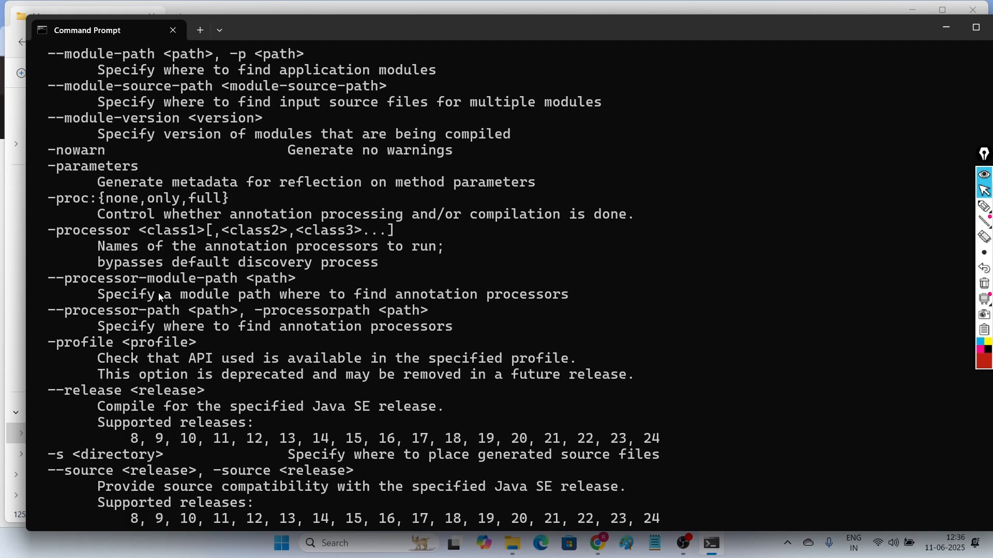
pyautogui.scroll(11, 160, 296)
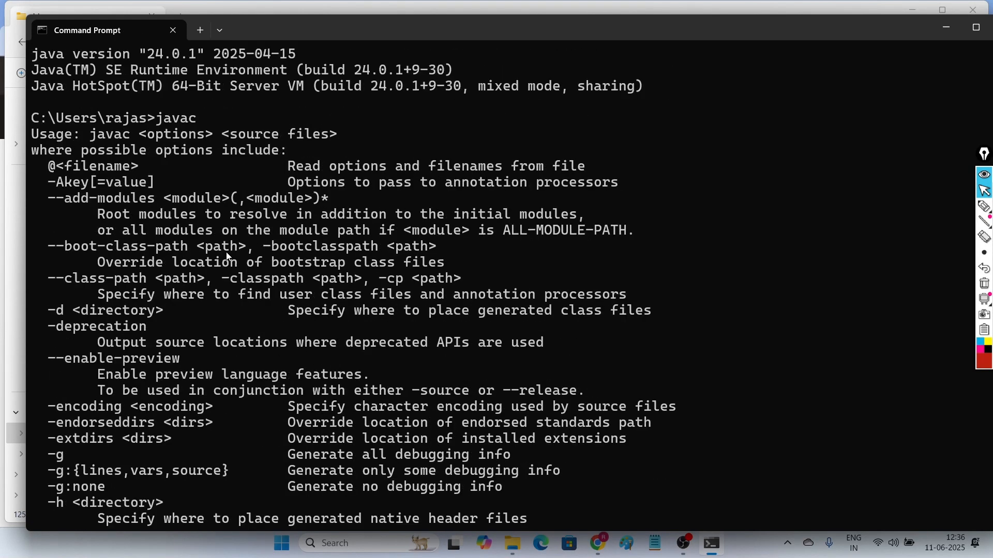
pyautogui.moveTo(164, 106); pyautogui.dragTo(240, 108)
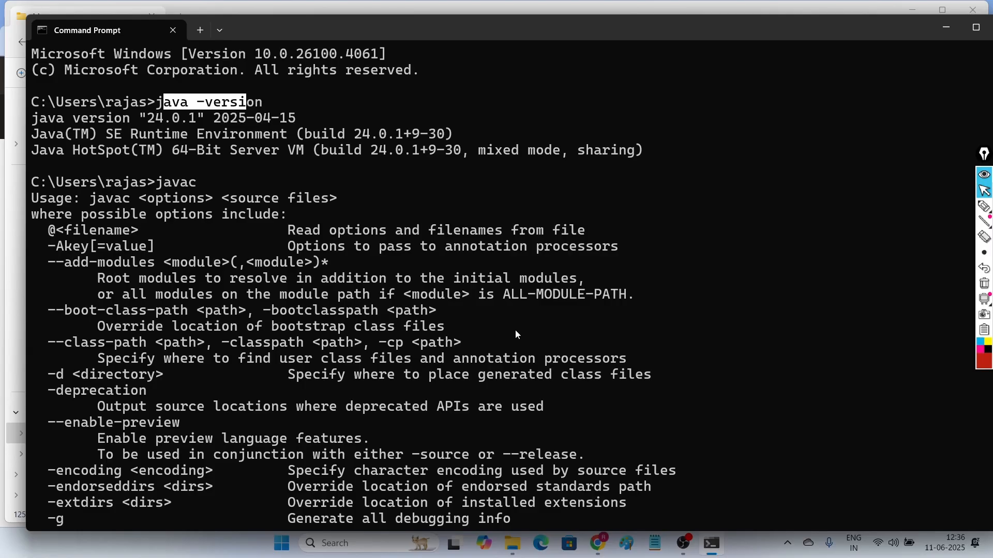
pyautogui.scroll(-19, 515, 330)
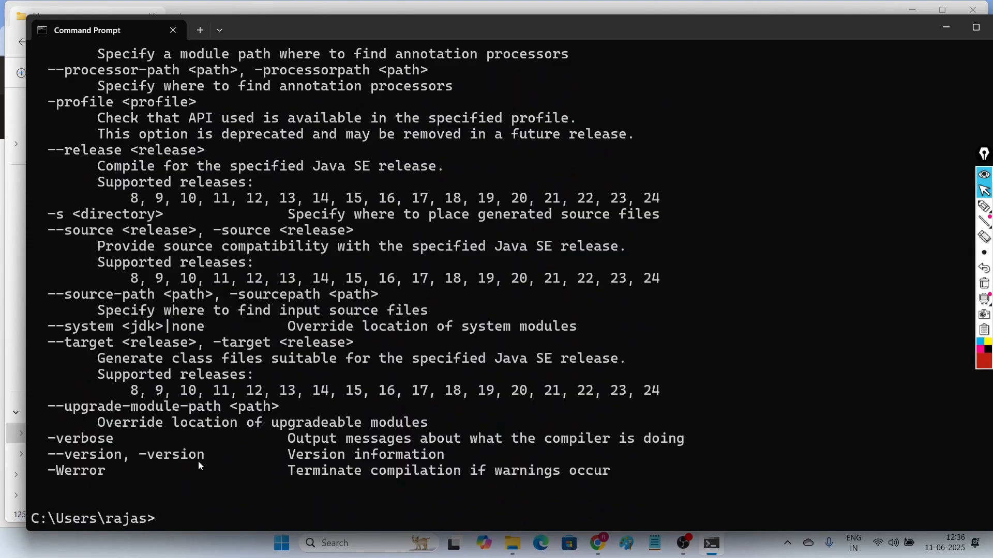
pyautogui.moveTo(159, 517); pyautogui.dragTo(32, 518)
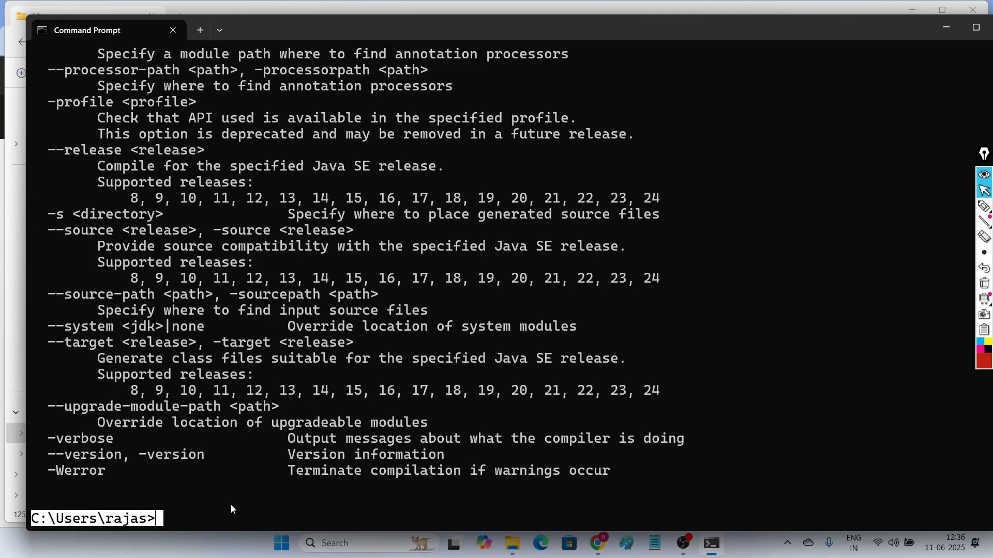